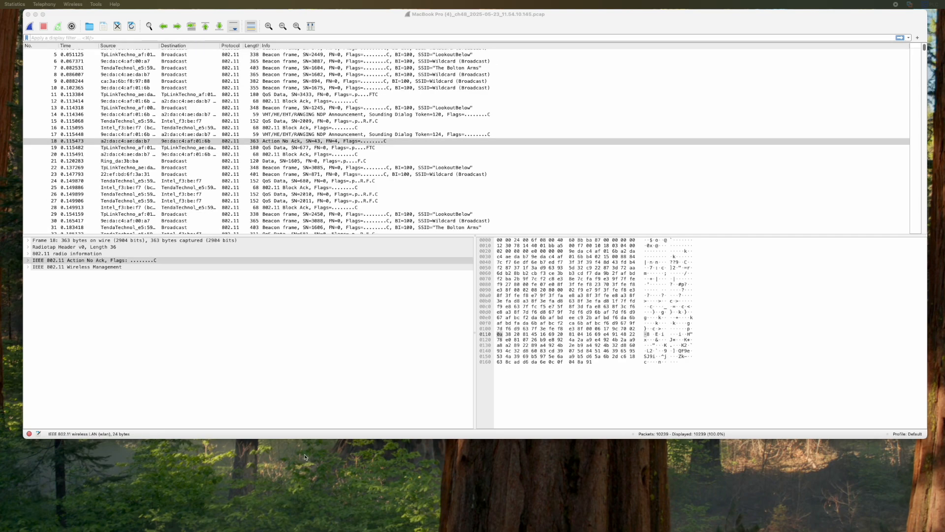
# - Add a new configuration profile, name it CWNE_Video, and switch to it
pyautogui.click(323, 317)
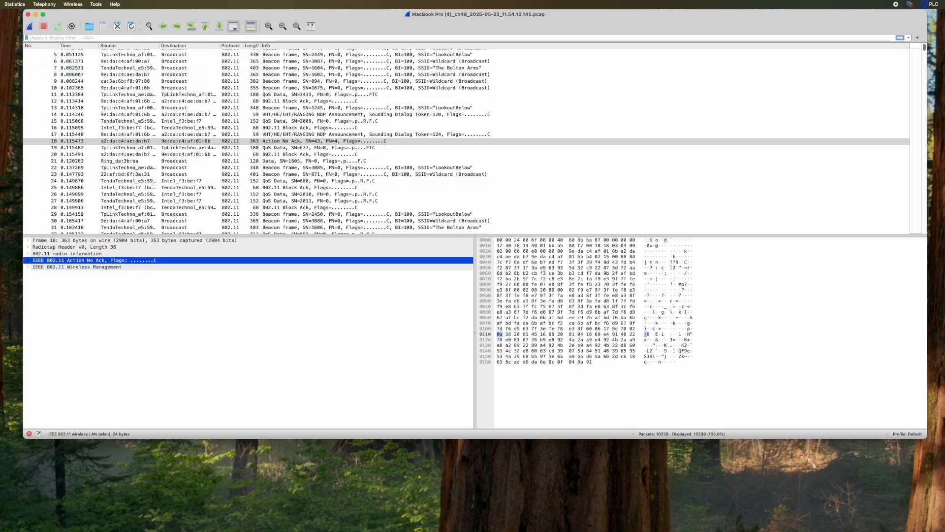
pyautogui.press('super+shift+a')
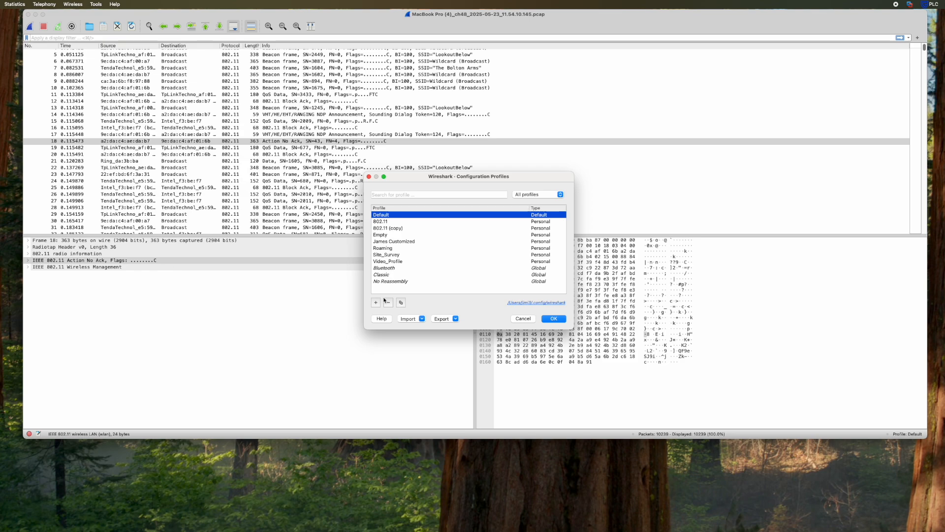
pyautogui.click(378, 304)
pyautogui.click(403, 288)
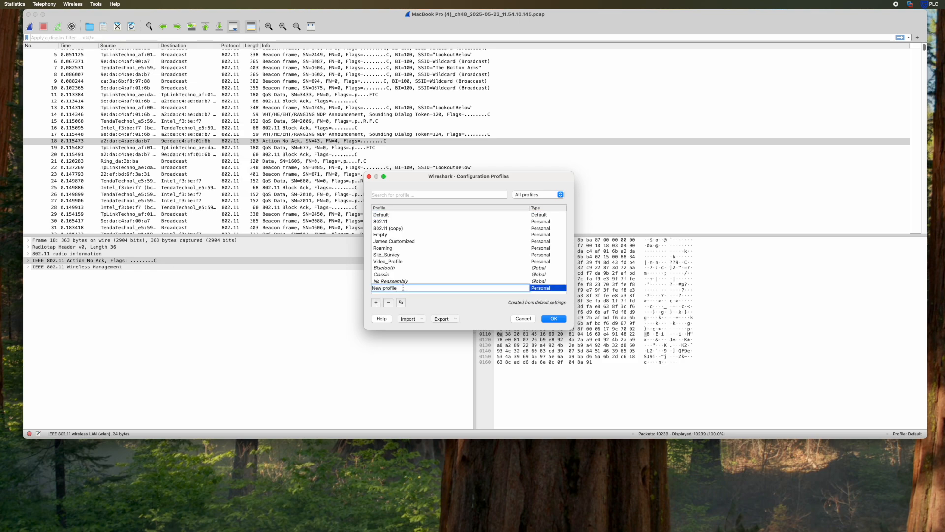
pyautogui.press('super+a')
pyautogui.write('WWNE_Video')
pyautogui.click(546, 319)
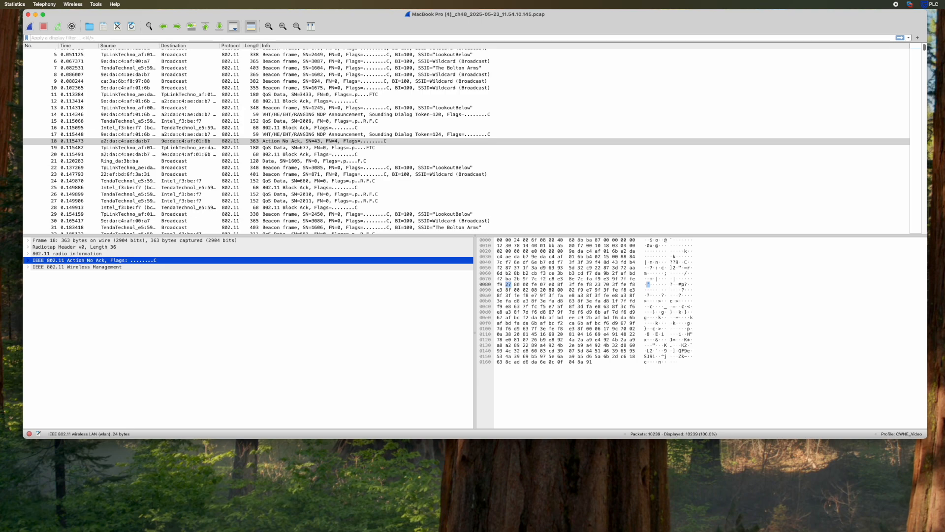
pyautogui.press('super+shift+a')
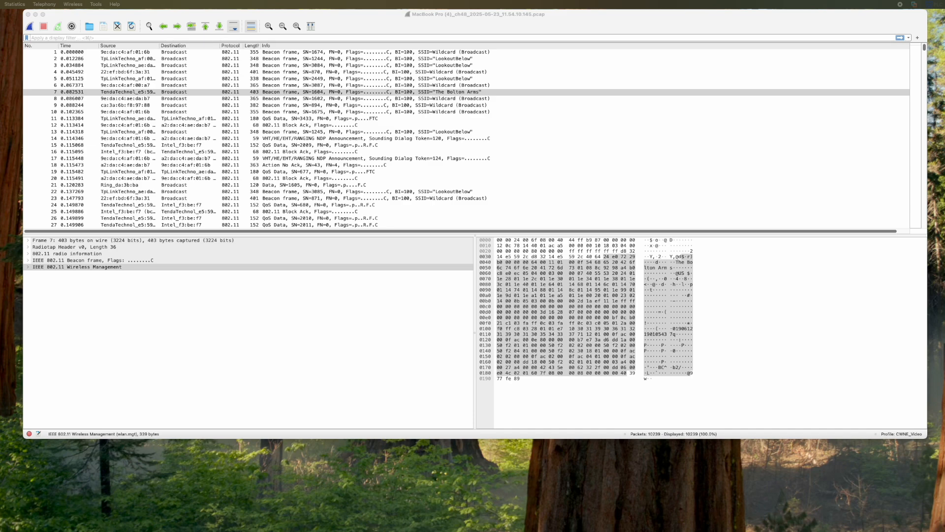
# - Open the IEEE 802.11 protocol preferences and their Decryption keys editor
pyautogui.press('super+Tab')
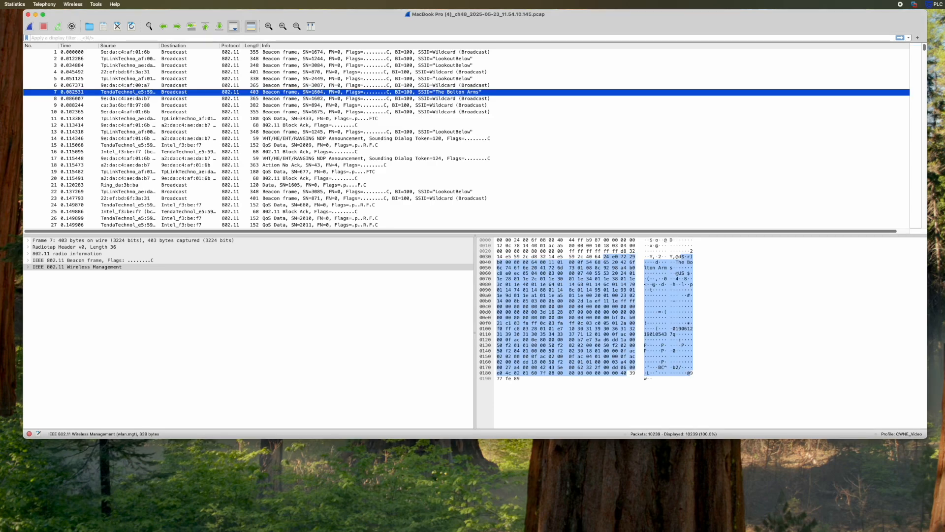
pyautogui.press('super+comma')
pyautogui.click(393, 224)
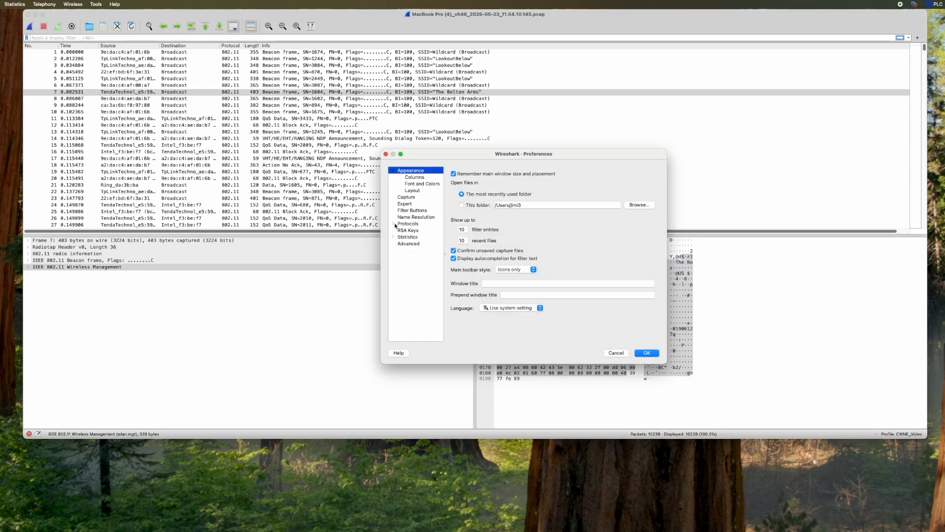
pyautogui.scroll(-10, 417, 293)
pyautogui.scroll(-15, 418, 292)
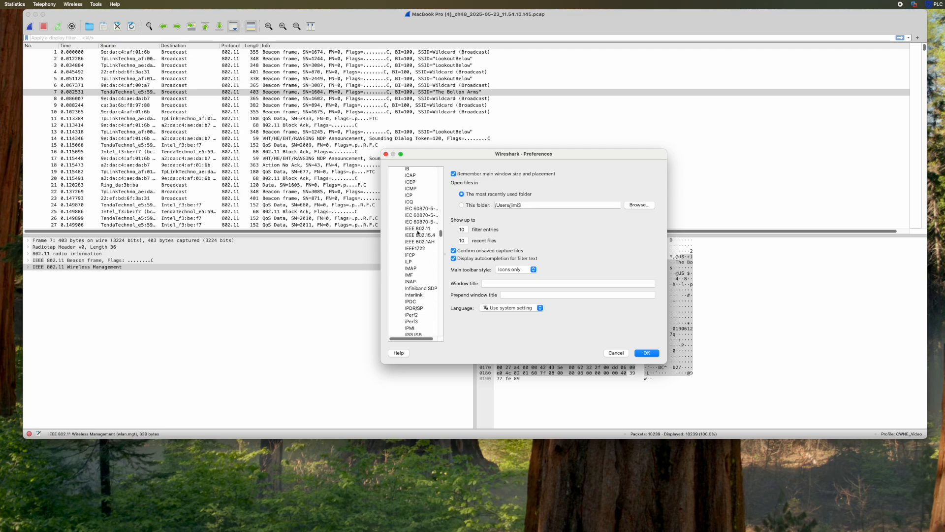
pyautogui.click(417, 229)
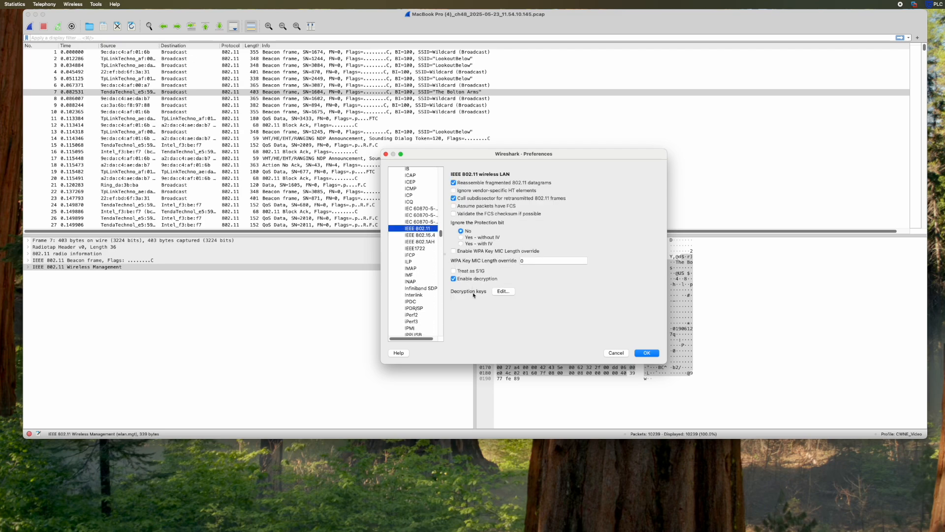
pyautogui.moveTo(473, 295)
pyautogui.click(500, 291)
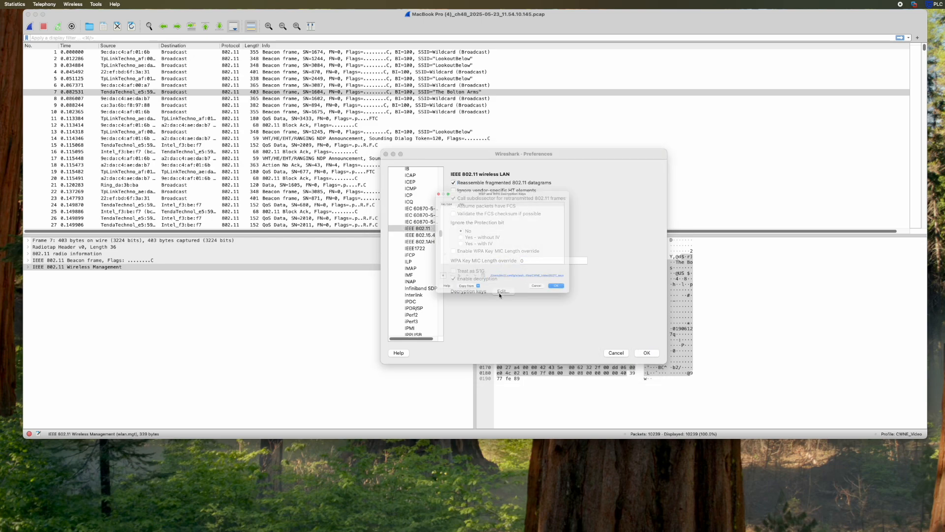
# - Add a wpa-pwd decryption key with the network passphrase, then save and apply preferences
pyautogui.click(411, 295)
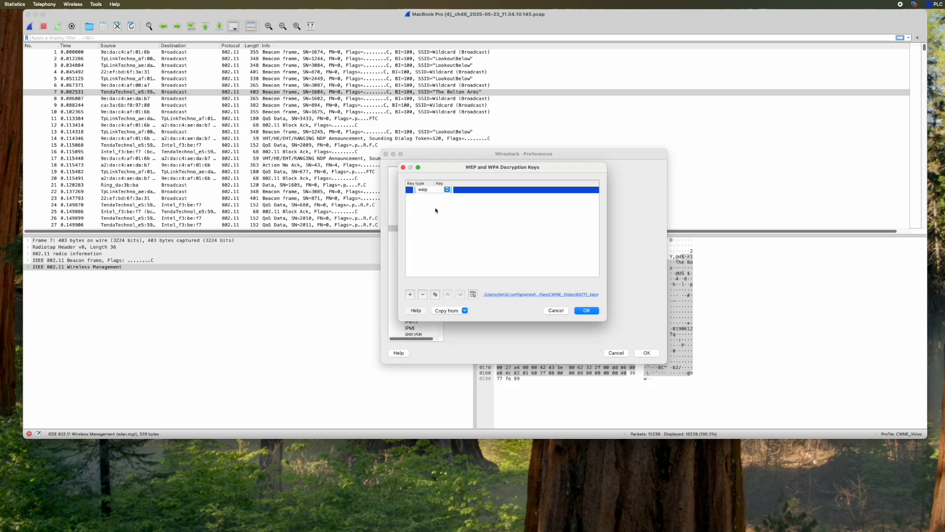
pyautogui.click(438, 190)
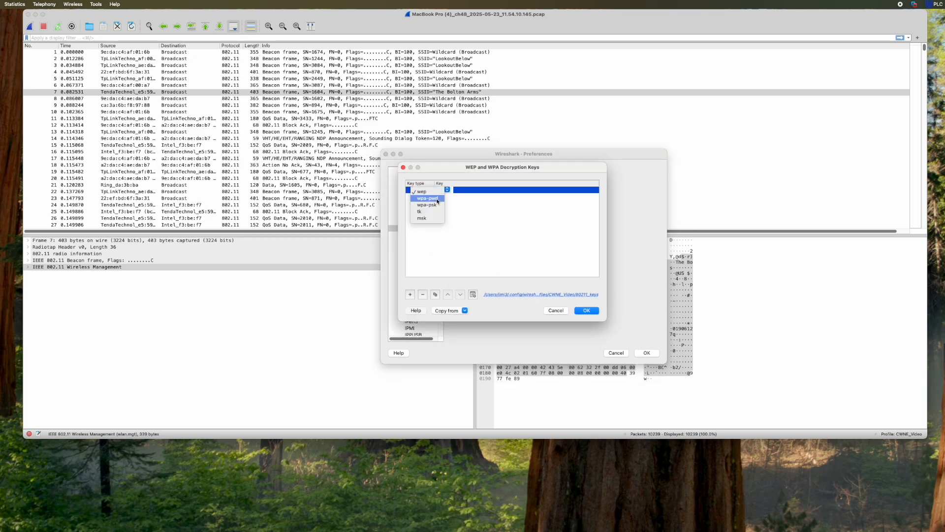
pyautogui.click(437, 198)
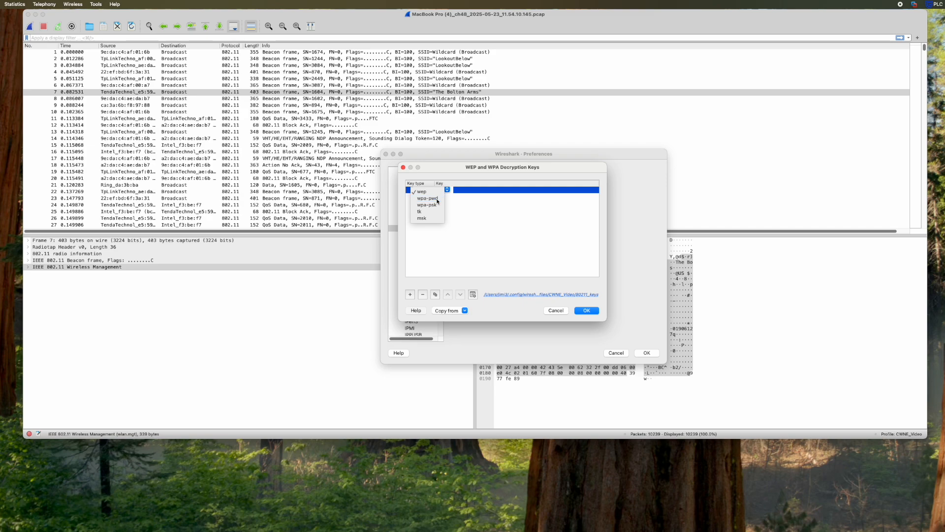
pyautogui.doubleClick(466, 190)
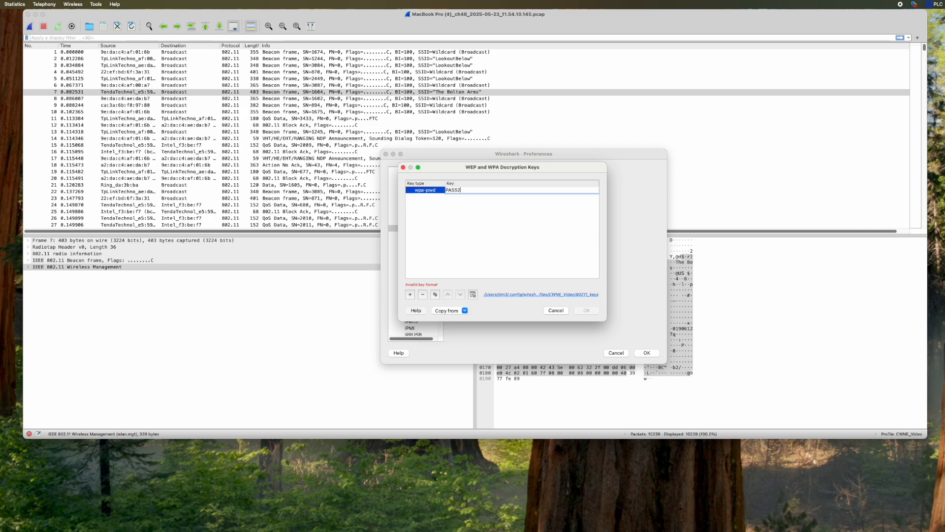
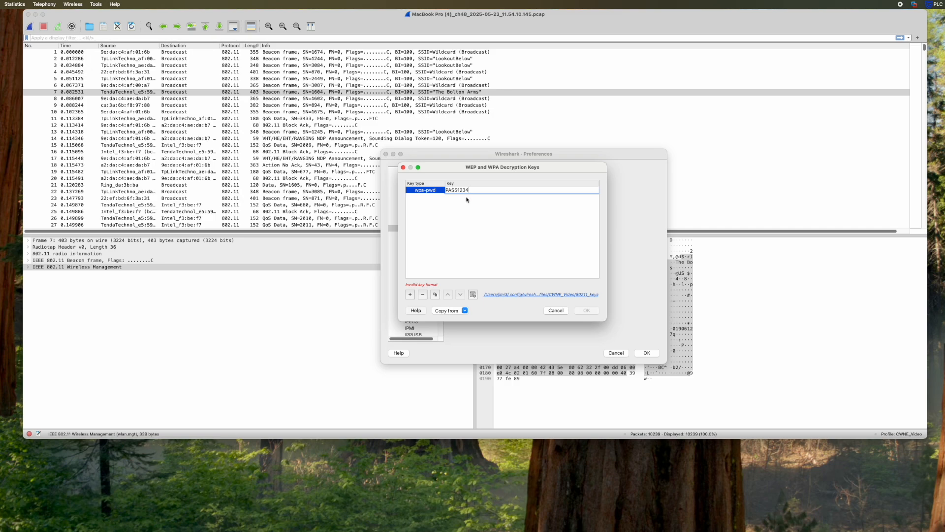
pyautogui.click(497, 274)
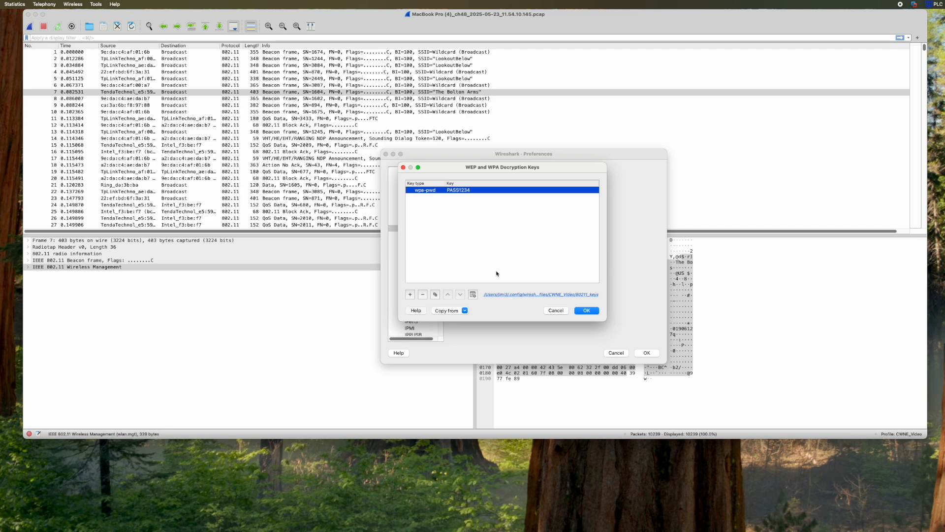
pyautogui.click(587, 311)
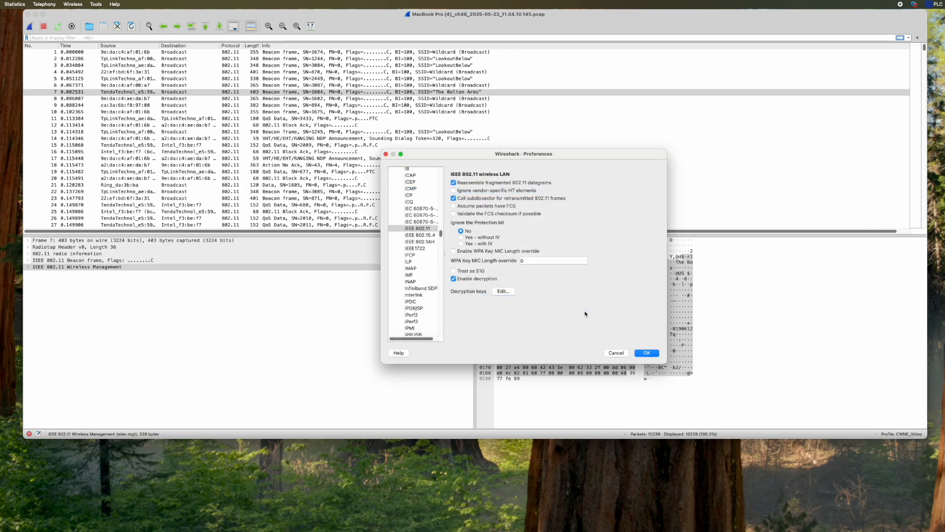
pyautogui.click(647, 353)
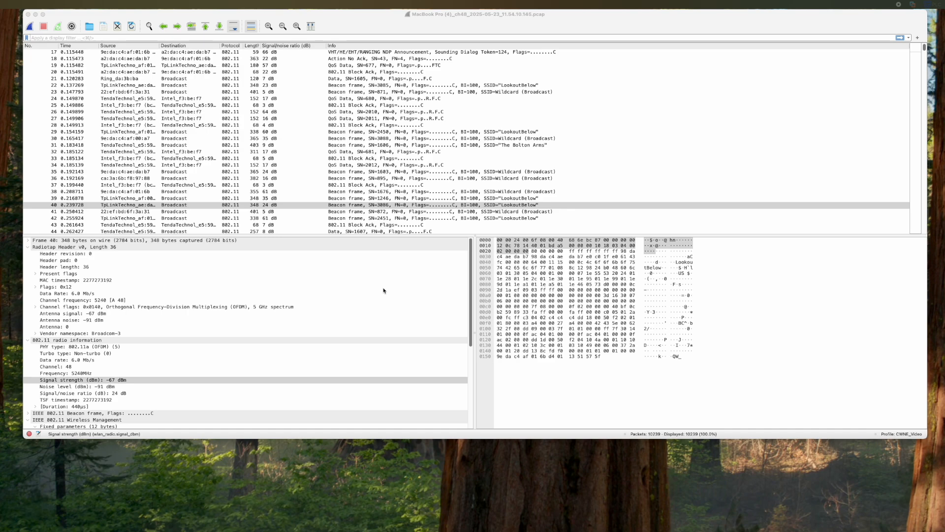
# - Import the Wireshark_Coloring_Rules file from the CWNE_Video folder into Coloring Rules
pyautogui.click(172, 86)
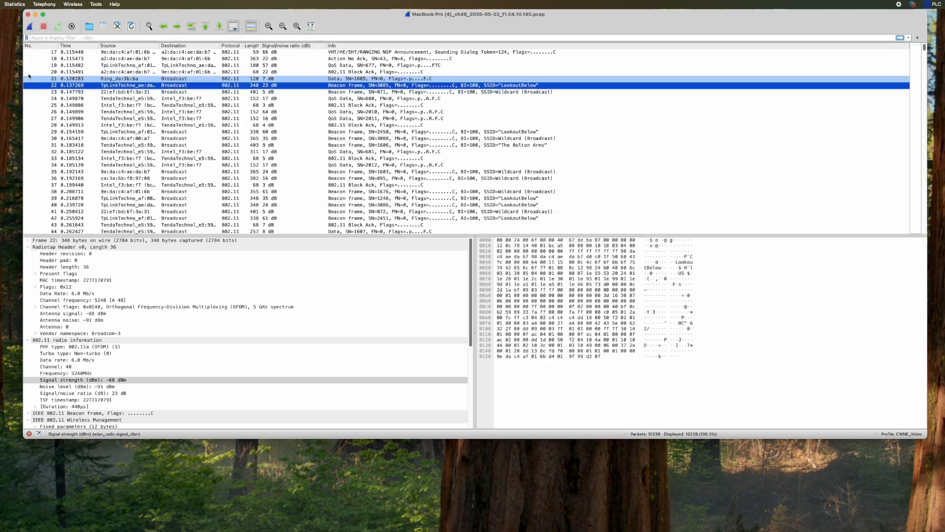
pyautogui.click(0, 4)
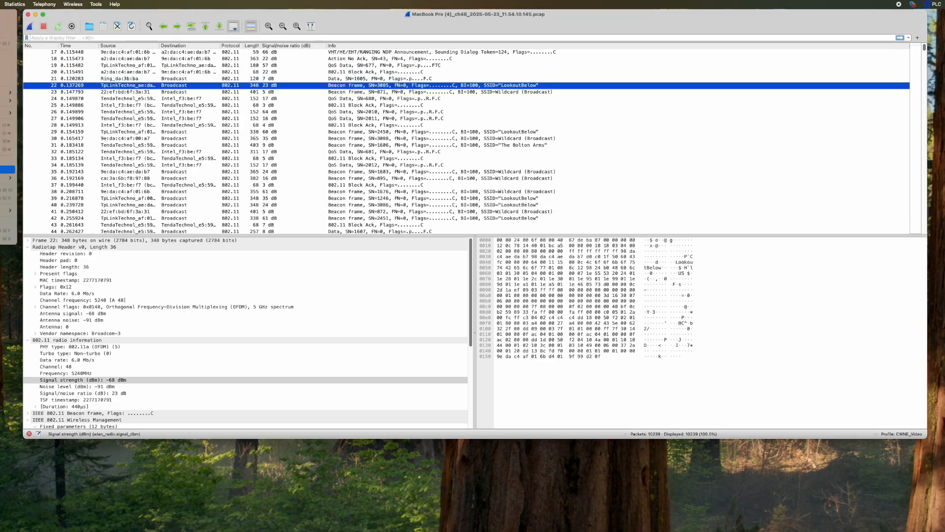
pyautogui.click(8, 169)
pyautogui.click(170, 419)
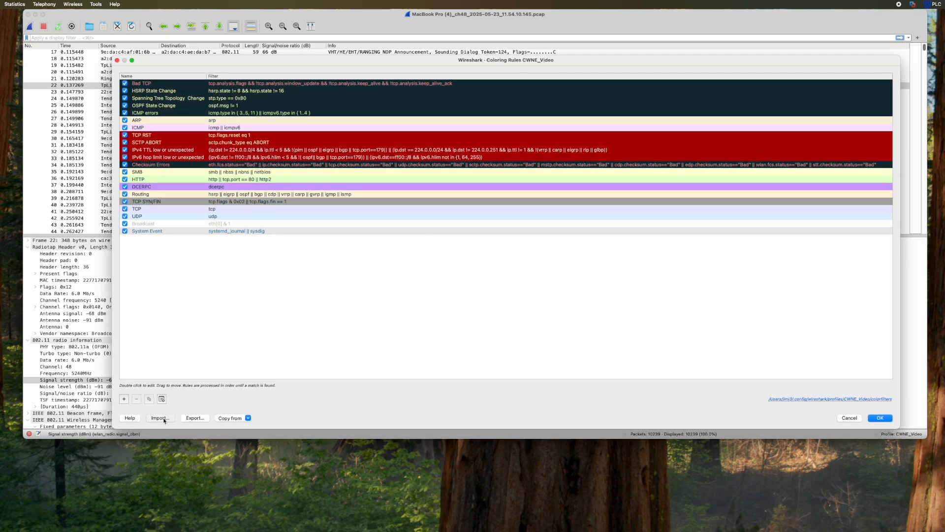
pyautogui.click(290, 92)
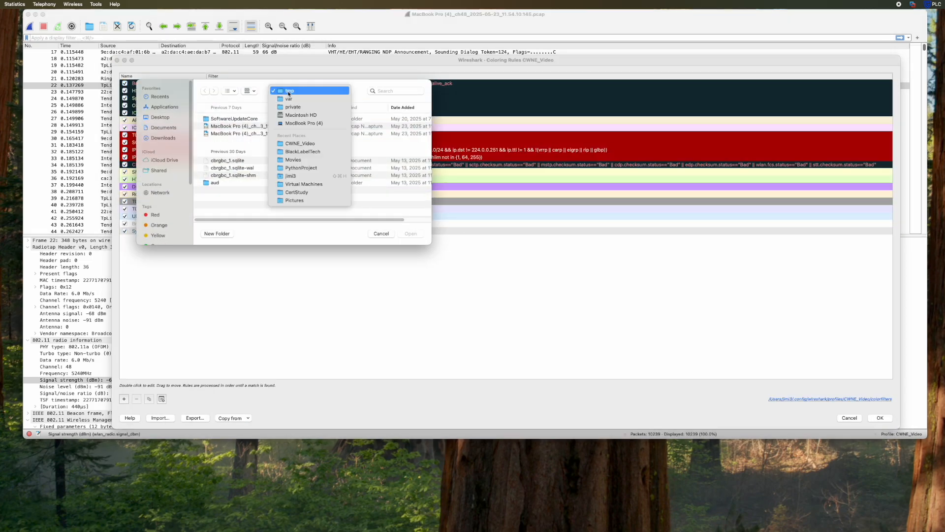
pyautogui.click(295, 143)
pyautogui.click(242, 161)
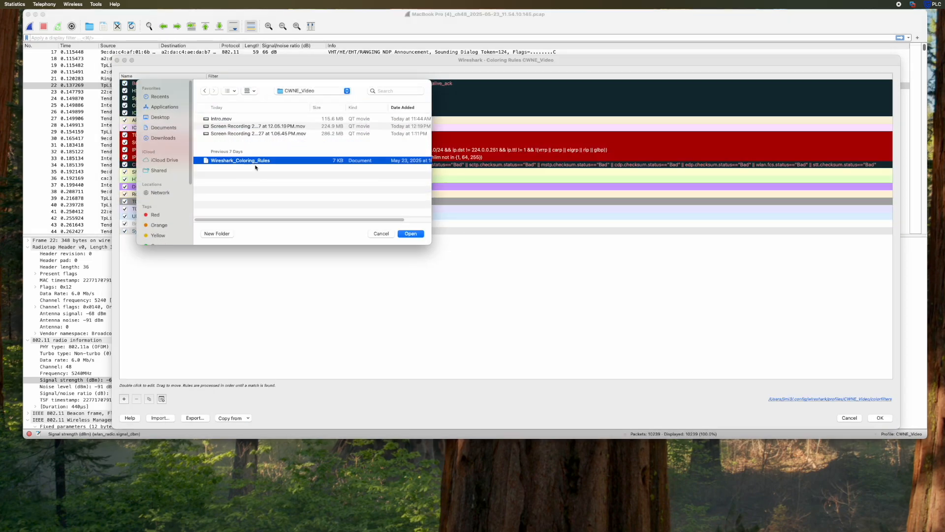
pyautogui.click(404, 234)
# - Review the imported coloring rules list and apply it
pyautogui.scroll(-15, 402, 237)
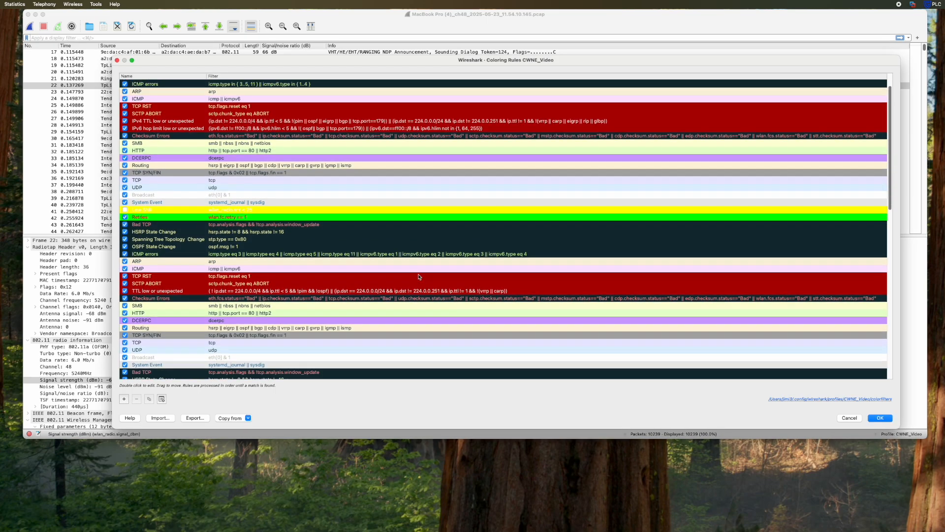
pyautogui.scroll(-3, 419, 277)
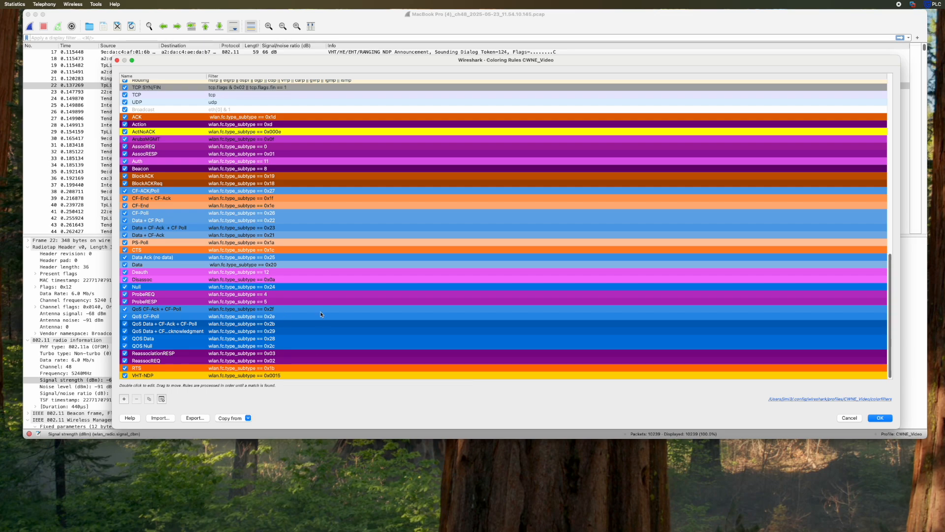
pyautogui.scroll(10, 334, 274)
pyautogui.scroll(12, 334, 274)
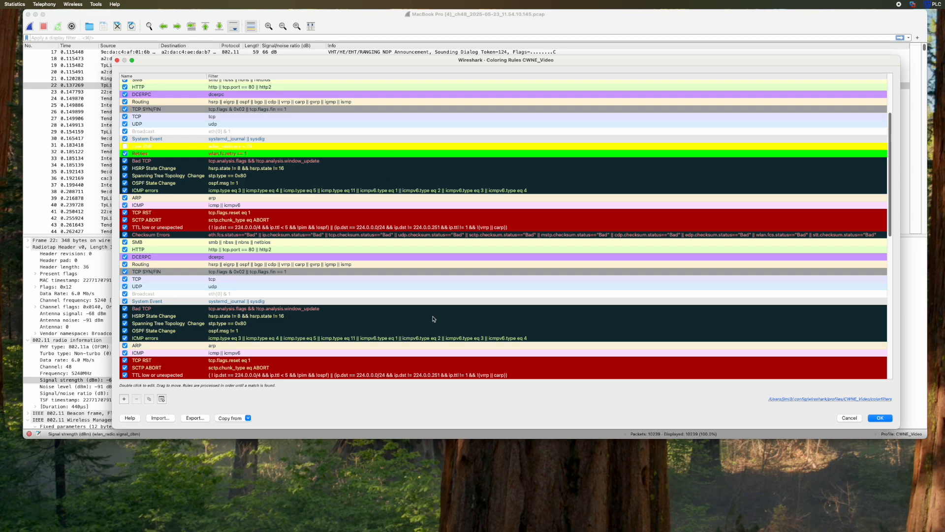
pyautogui.click(878, 418)
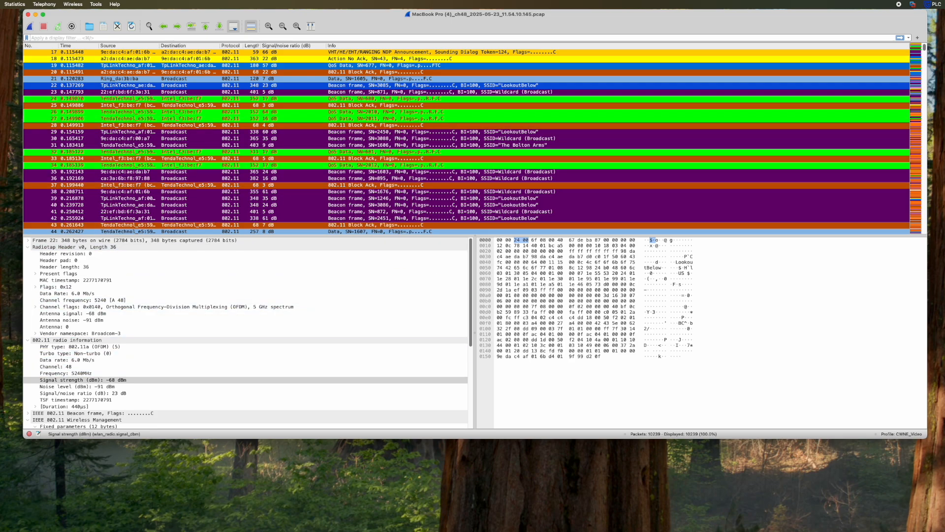
pyautogui.click(1, 4)
# - Clear the coloring rules list and refill it with the default coloring rules
pyautogui.click(6, 169)
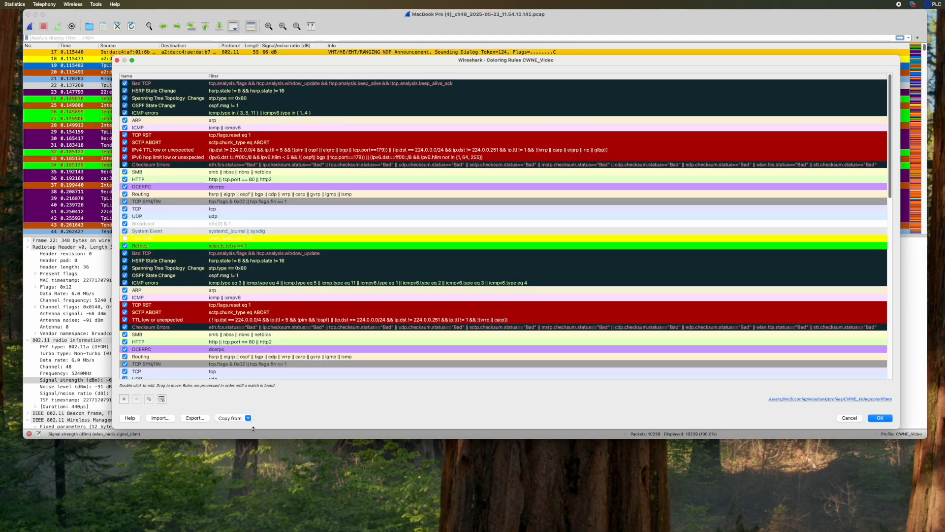
pyautogui.click(162, 399)
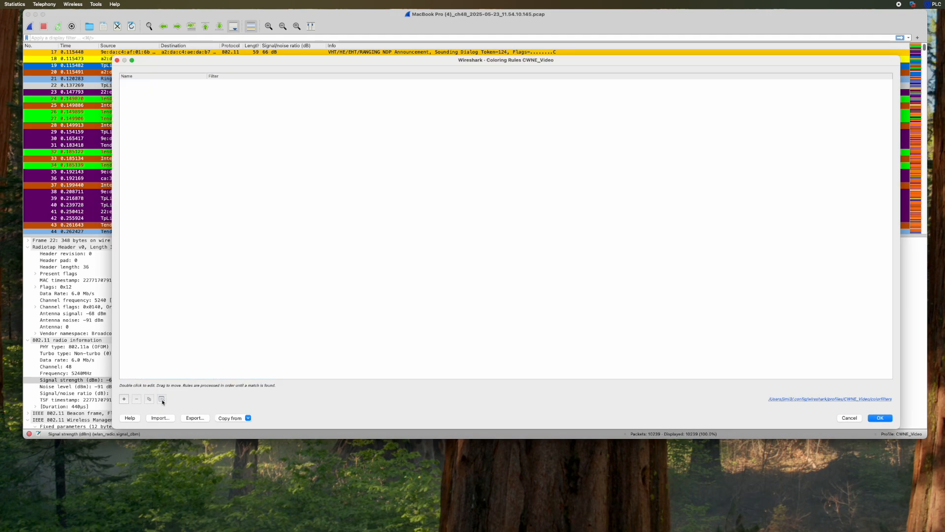
pyautogui.click(230, 419)
pyautogui.click(243, 440)
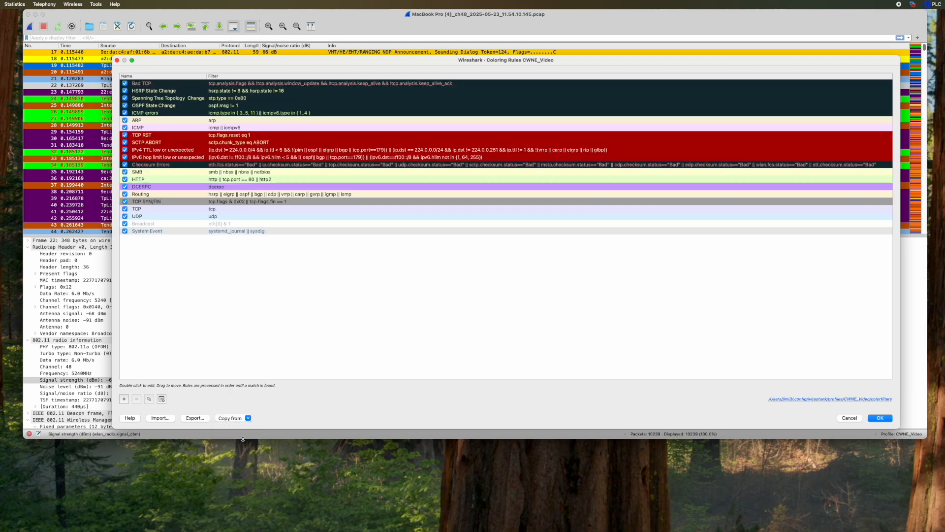
# - Import Wireshark_Coloring_Rules from the CWNE_Video folder and save the coloring rules
pyautogui.click(160, 417)
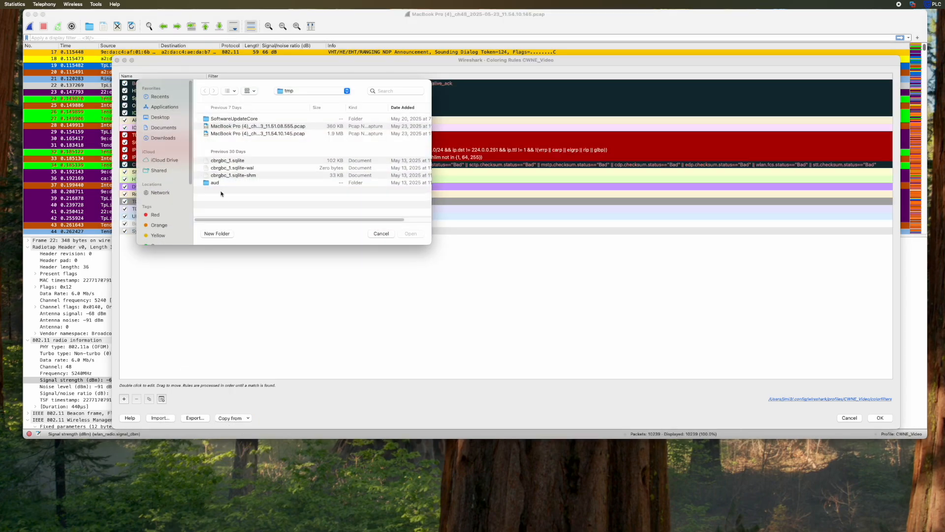
pyautogui.click(298, 91)
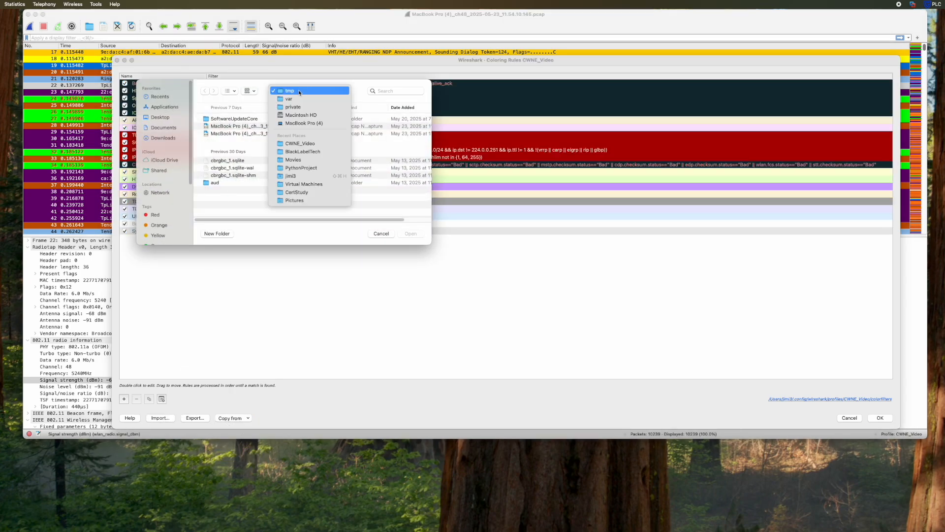
pyautogui.click(302, 142)
pyautogui.click(270, 163)
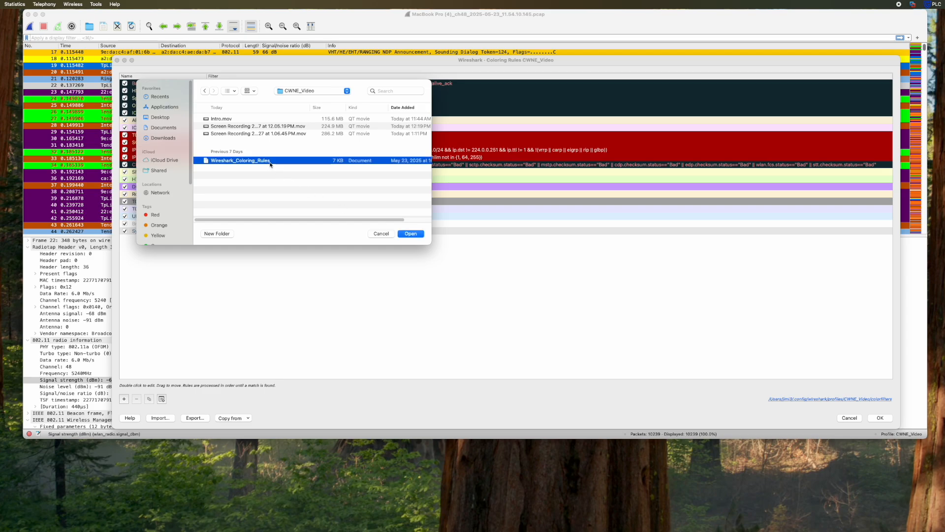
pyautogui.click(410, 234)
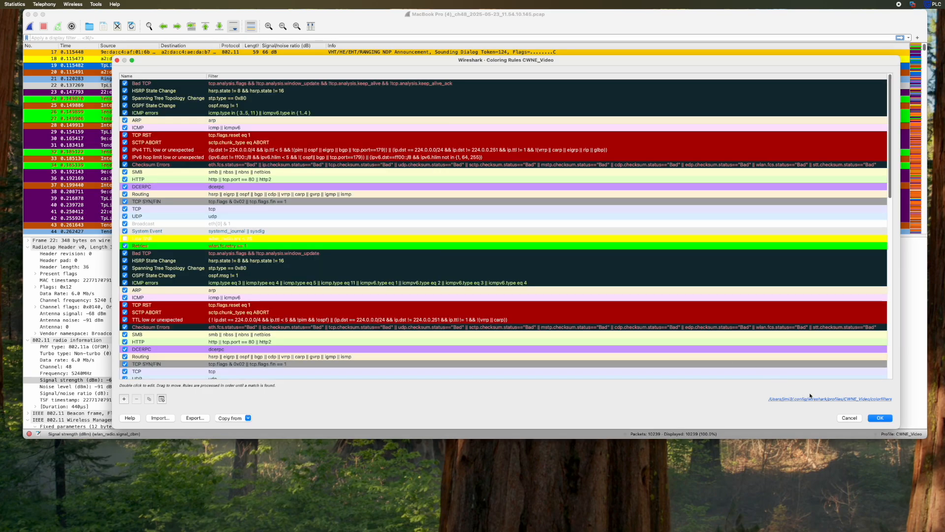
pyautogui.click(876, 420)
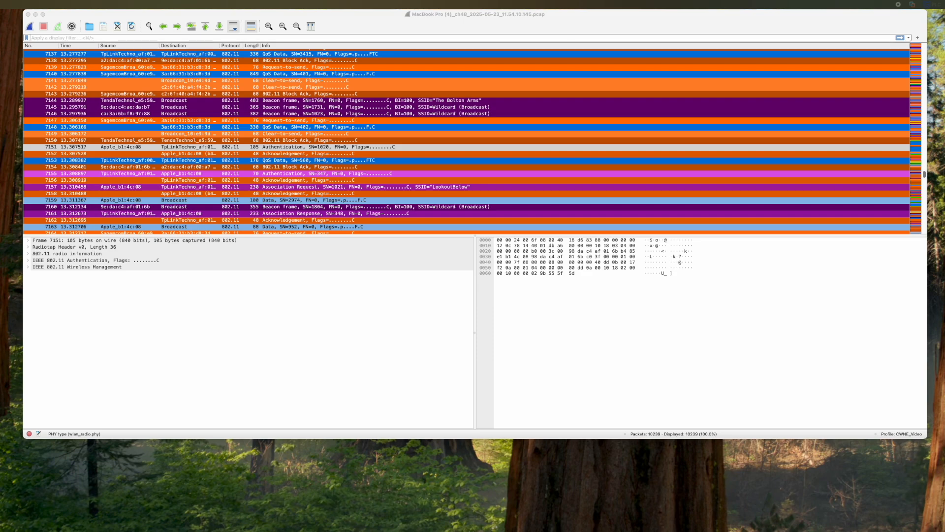
# - Expand the 802.11 radio information node of frame 7151 in packet details
pyautogui.click(29, 255)
pyautogui.click(28, 253)
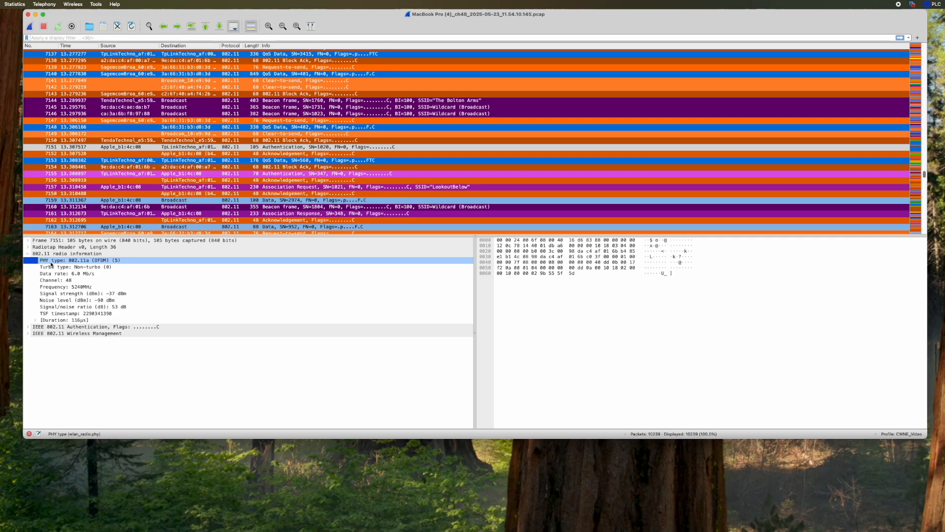
# - Apply the PHY type field from packet details as a packet list column
pyautogui.rightClick(51, 265)
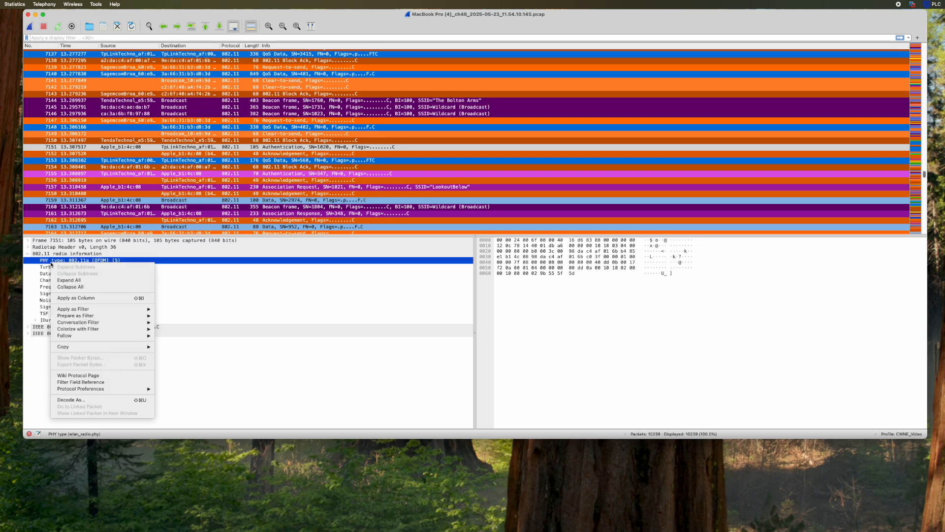
pyautogui.click(70, 299)
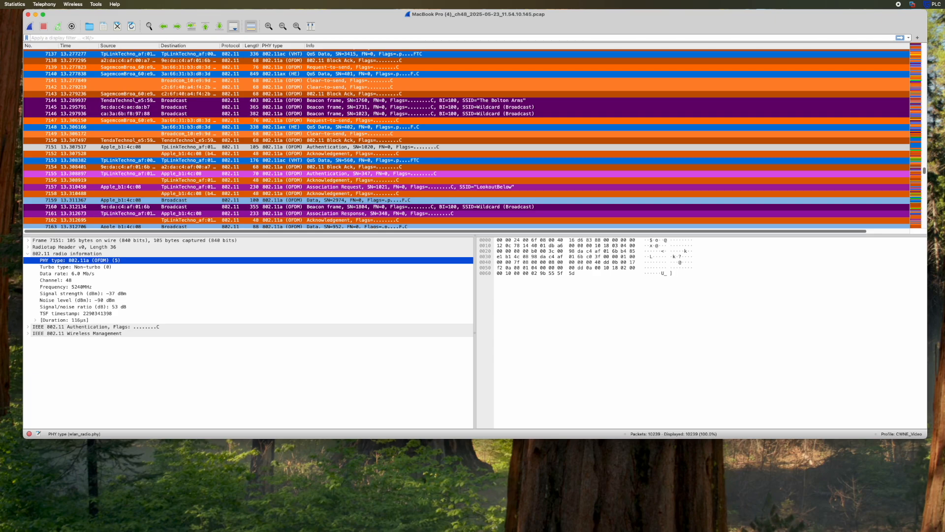
pyautogui.press('super+Tab')
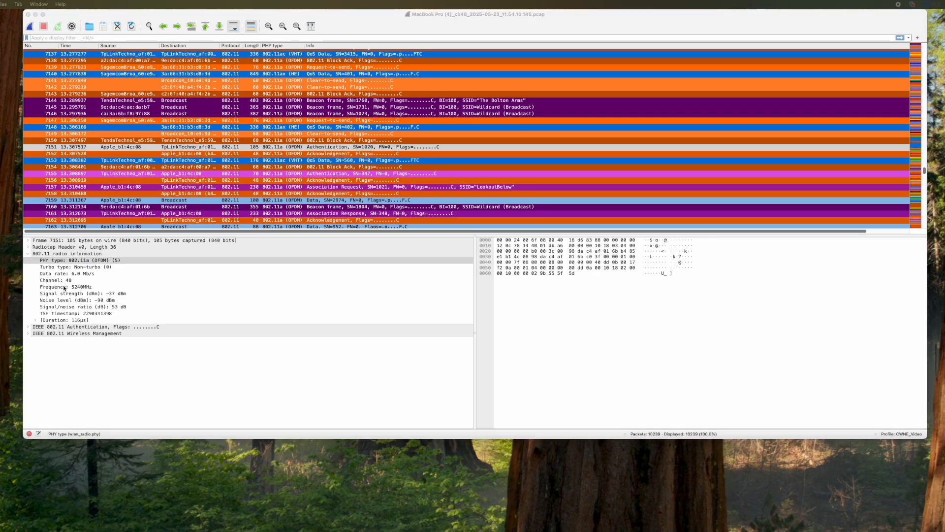
# - Apply the Data rate field from packet details as a packet list column
pyautogui.click(56, 274)
pyautogui.rightClick(57, 274)
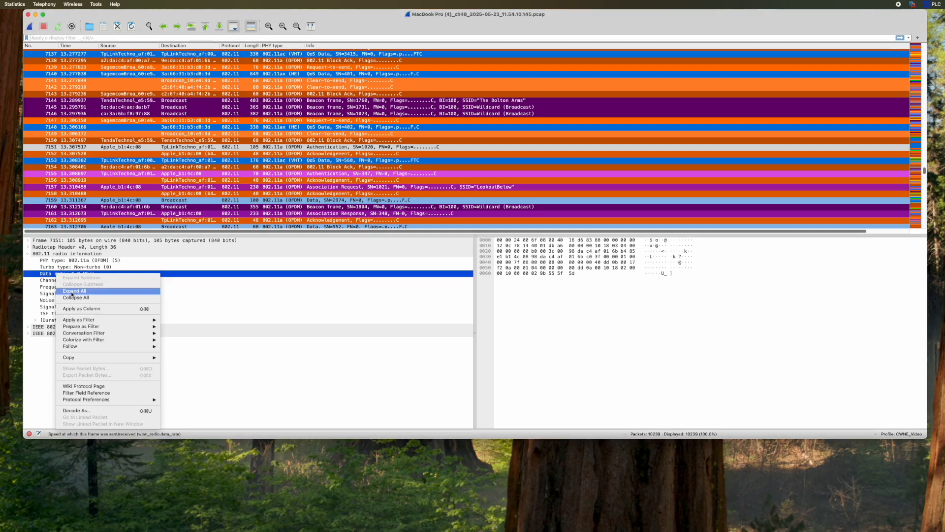
pyautogui.click(78, 309)
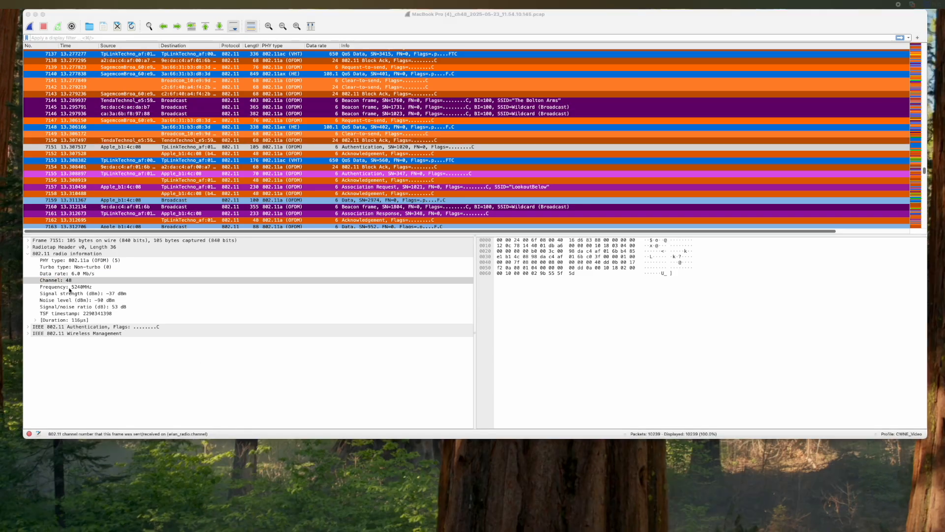
# - Apply the Channel: 48 field from packet details as a packet list column
pyautogui.rightClick(58, 284)
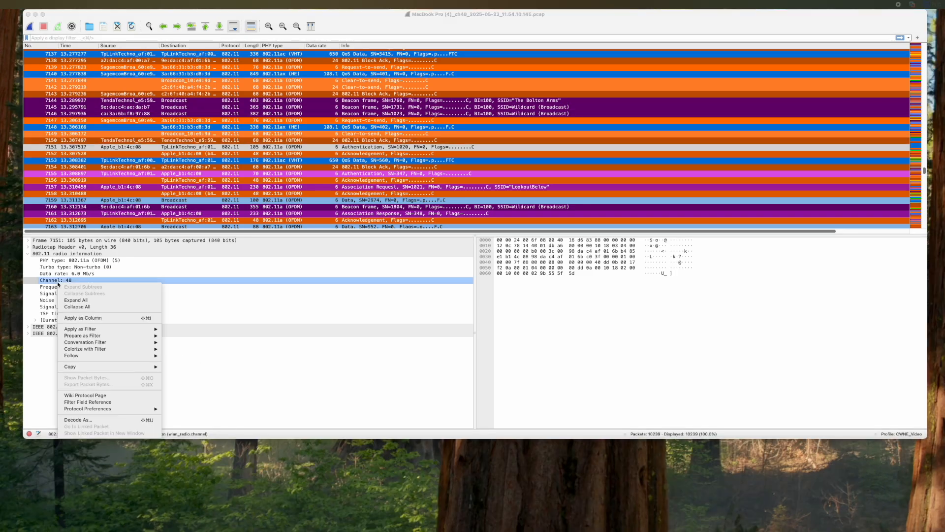
pyautogui.click(79, 319)
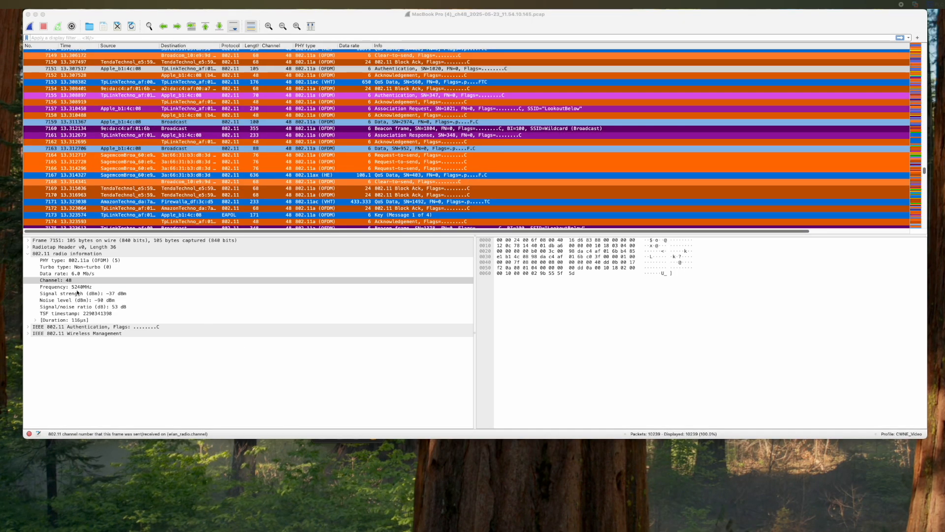
pyautogui.click(67, 296)
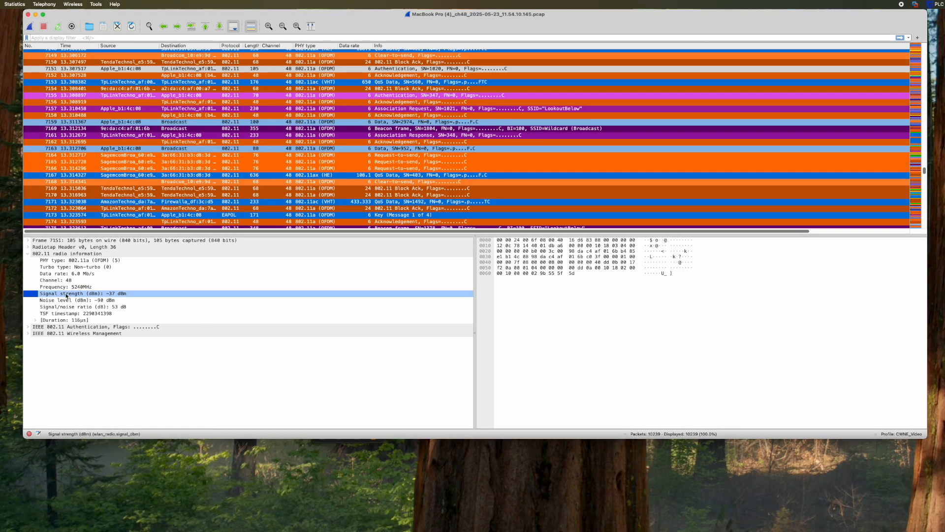
# - Apply Signal strength, Noise level and Signal/noise ratio fields of frame 7151 as columns
pyautogui.rightClick(67, 296)
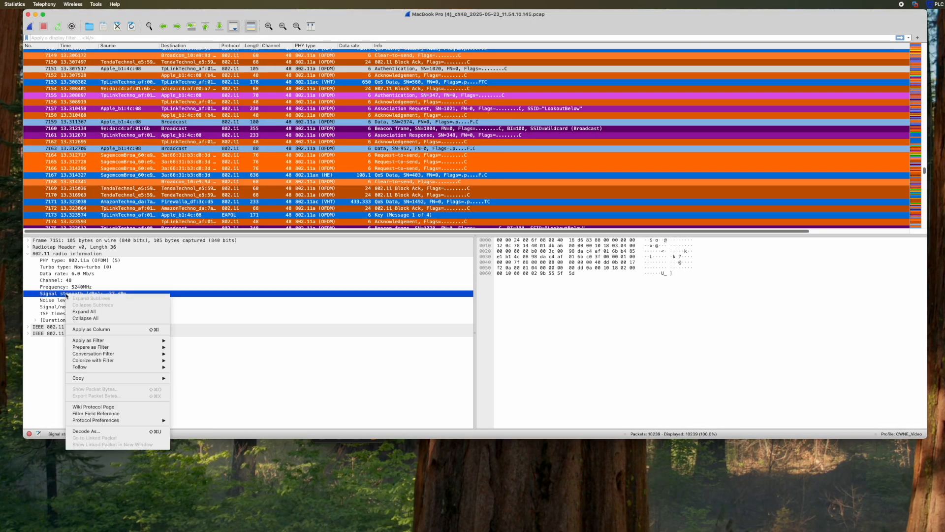
pyautogui.click(98, 329)
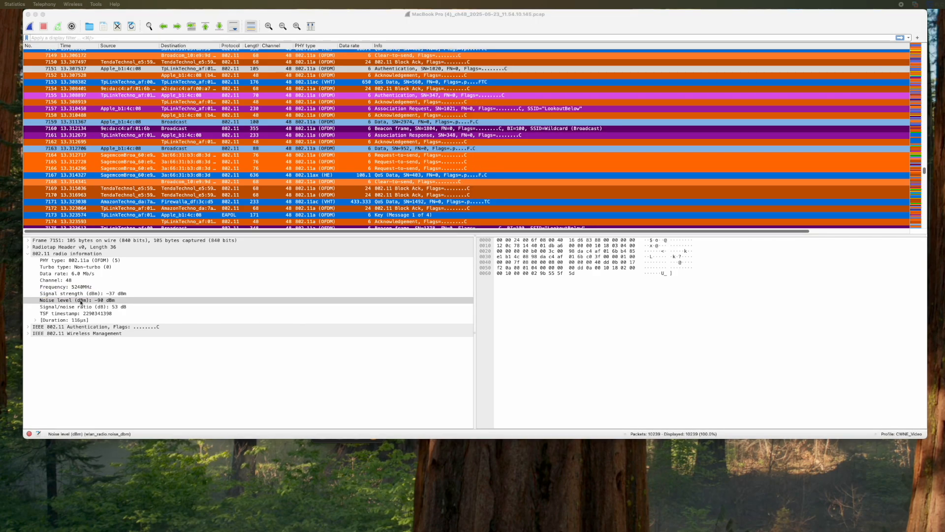
pyautogui.rightClick(81, 301)
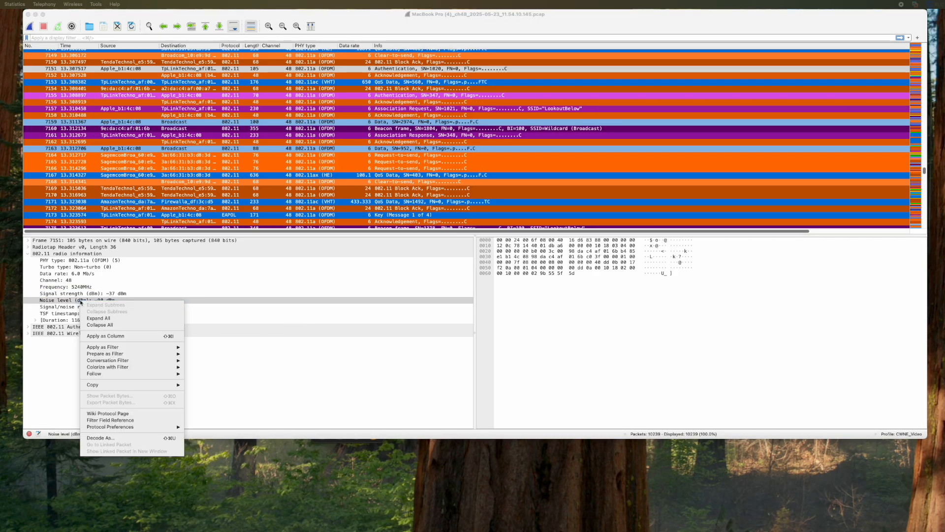
pyautogui.click(104, 336)
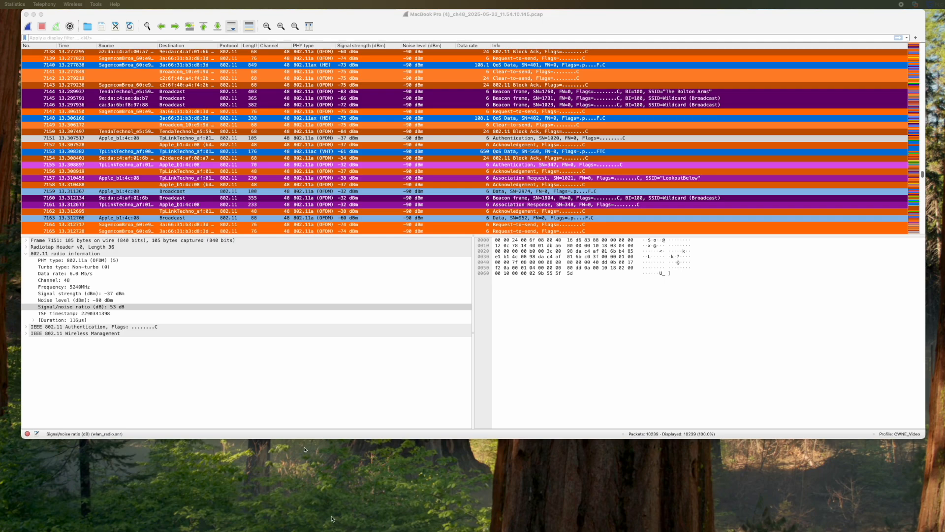
pyautogui.rightClick(117, 308)
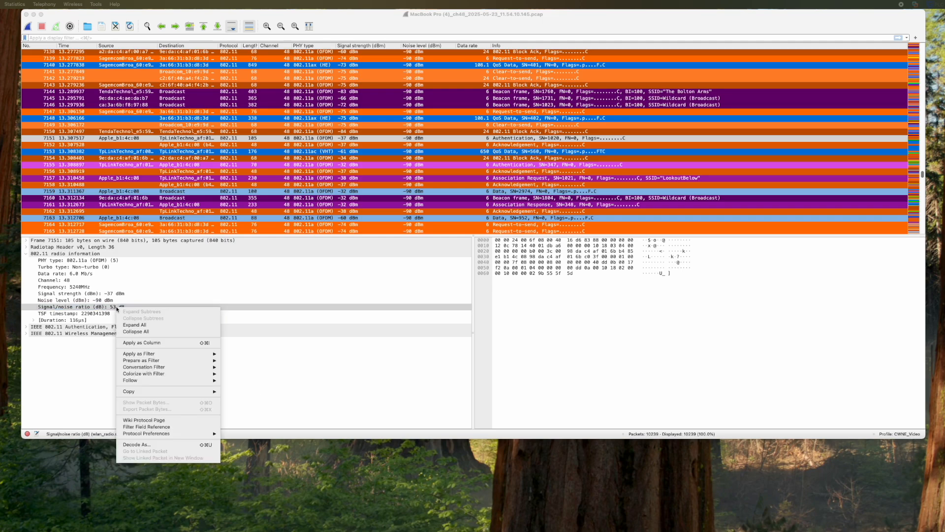
pyautogui.click(146, 346)
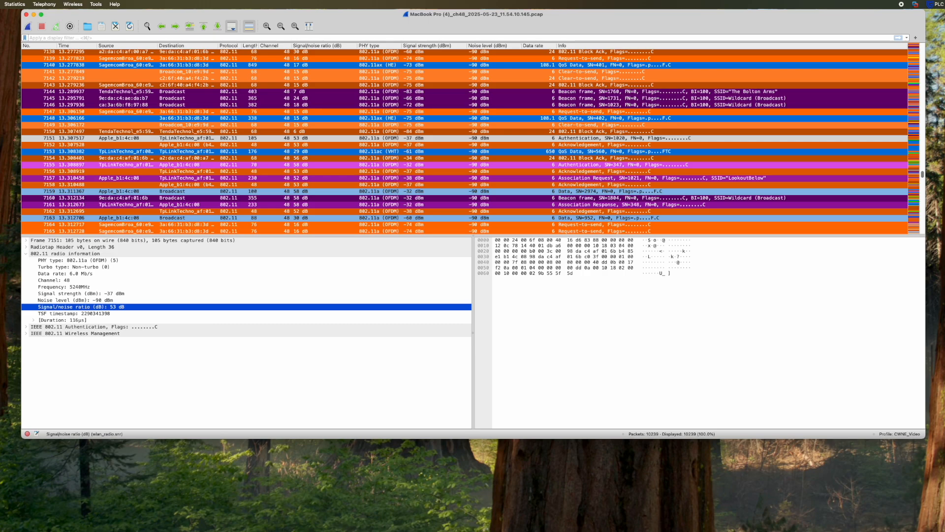
# - Filter the packet list with wlan.fc.type_subtype == 0x0000 to show only association requests
pyautogui.press('super+Tab')
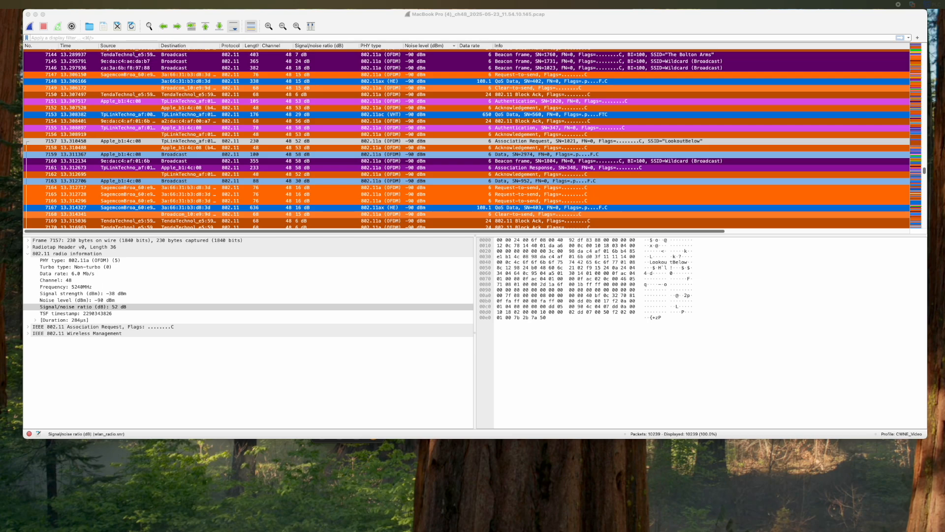
pyautogui.click(241, 38)
pyautogui.write('wlan.fc.type_subtype == 0x0000')
pyautogui.press('Return')
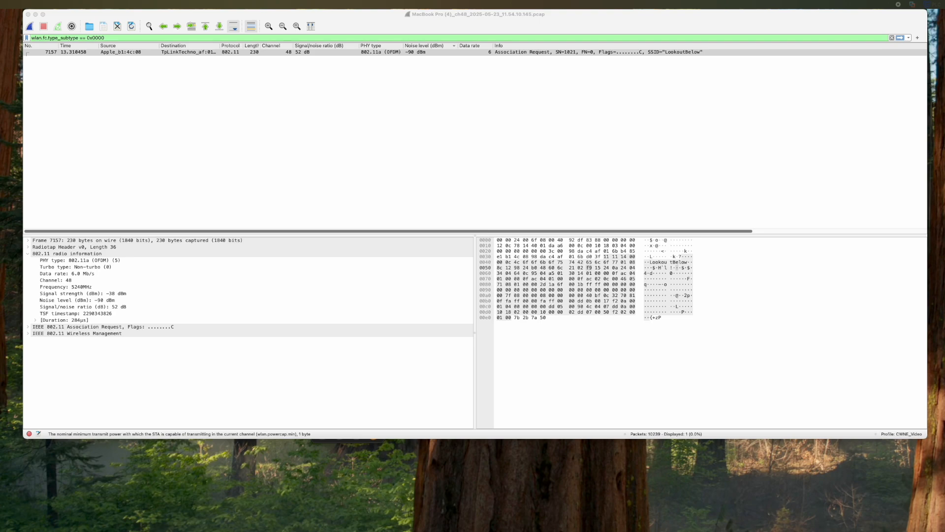
# - Apply Minimum and Maximum Transmit Power from the Power Capability tag as columns (−7 and 21)
pyautogui.click(27, 334)
pyautogui.click(35, 347)
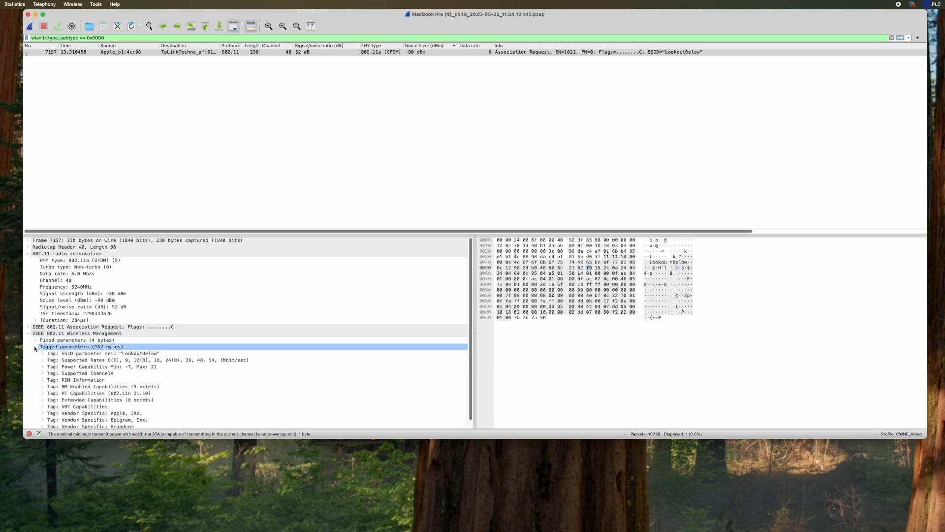
pyautogui.click(43, 366)
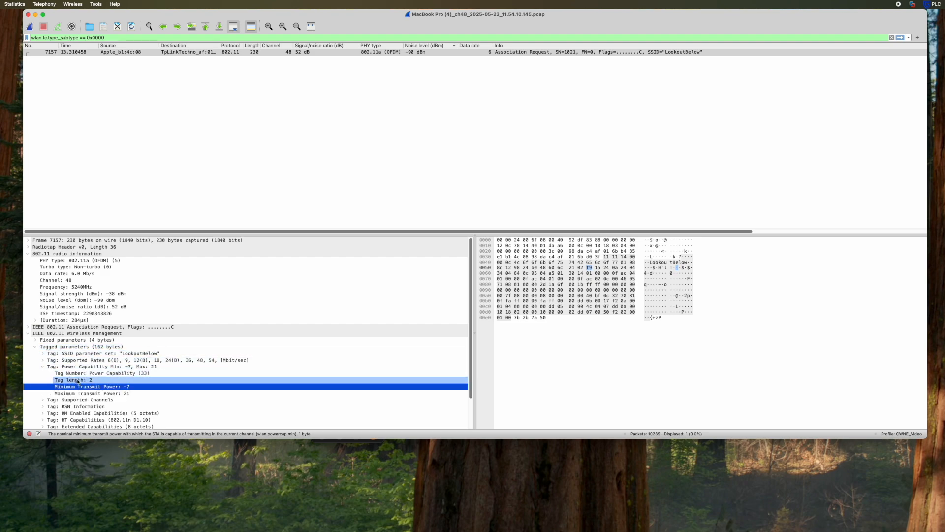
pyautogui.rightClick(105, 387)
pyautogui.moveTo(141, 276)
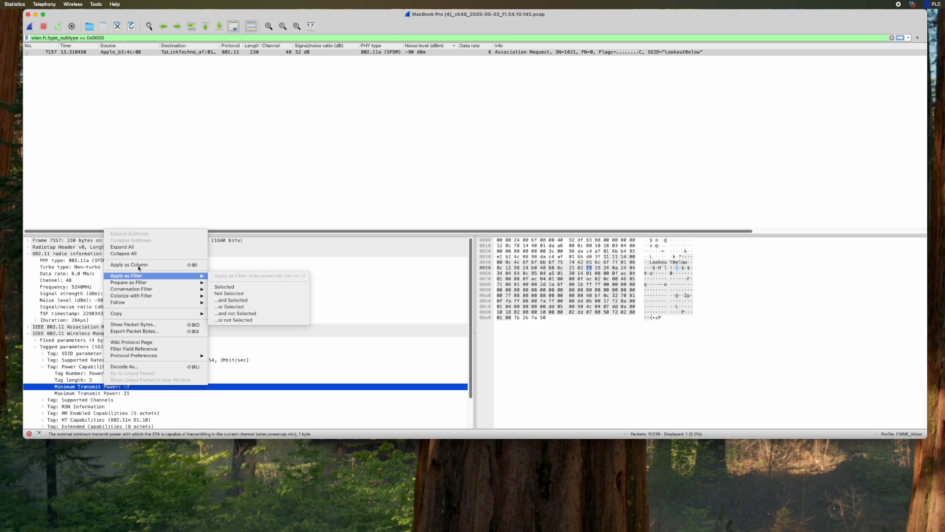
pyautogui.click(141, 265)
pyautogui.click(108, 394)
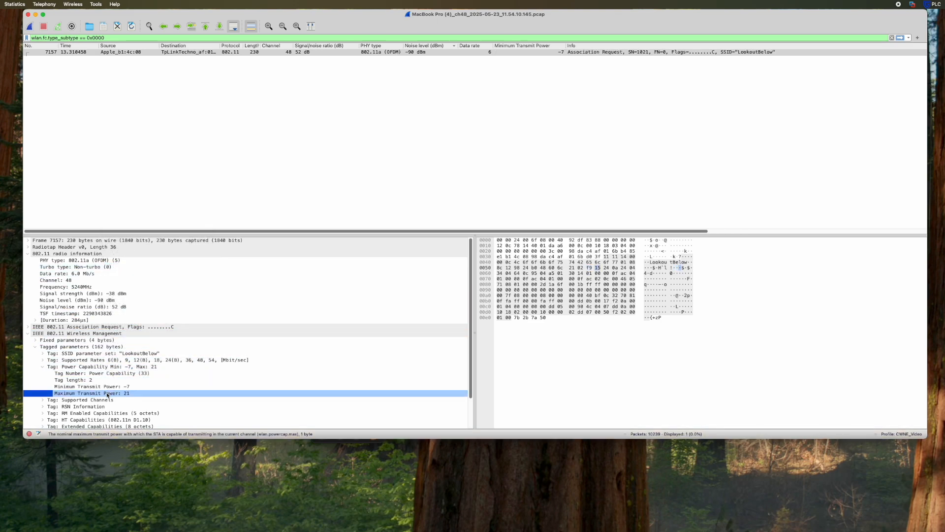
pyautogui.rightClick(107, 393)
pyautogui.click(147, 272)
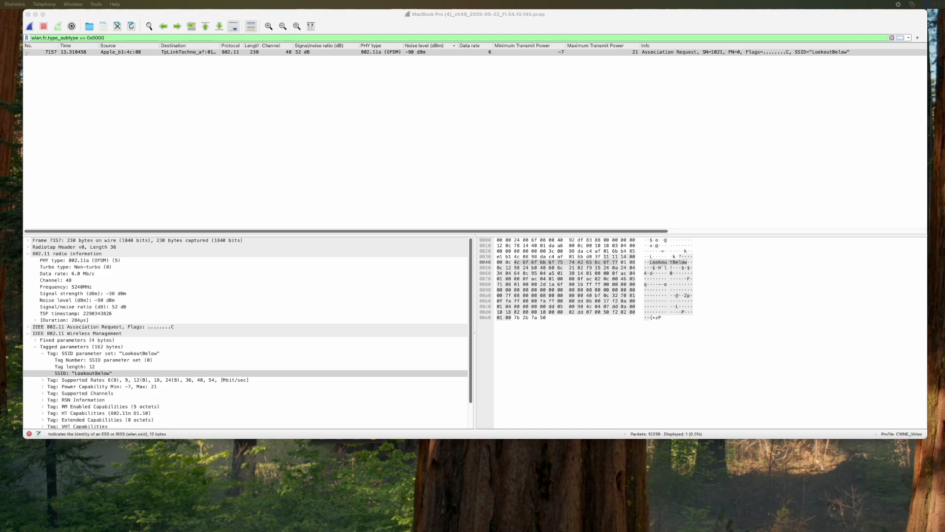
# - Remove the Signal/noise ratio, Minimum Transmit Power and Maximum Transmit Power columns from the packet list
pyautogui.rightClick(417, 48)
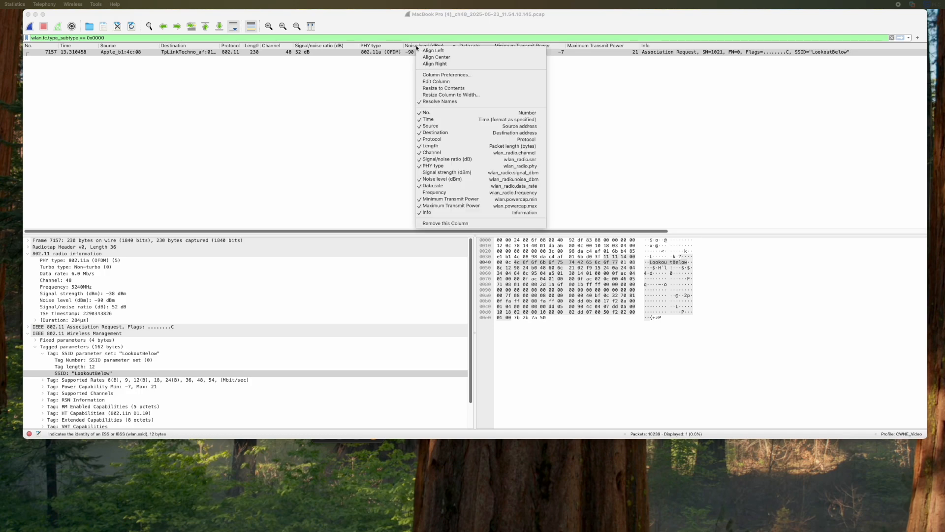
pyautogui.click(433, 159)
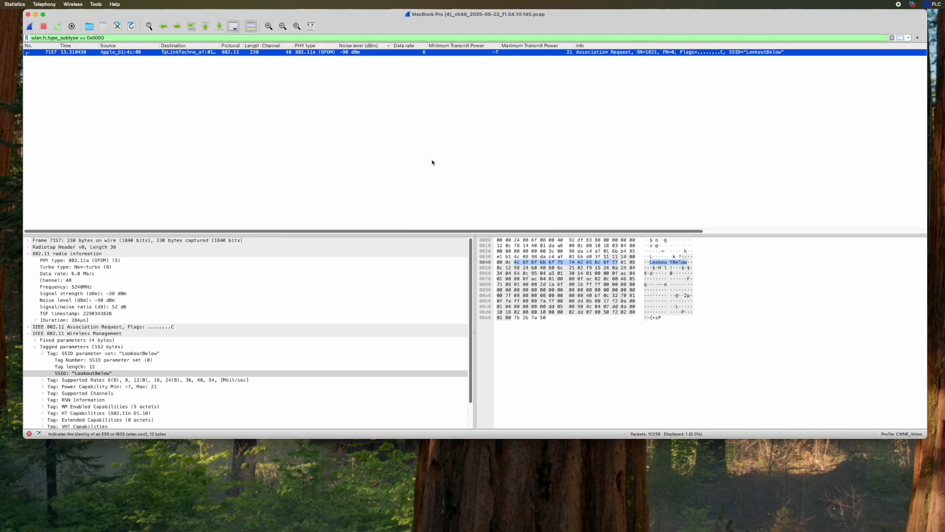
pyautogui.rightClick(443, 49)
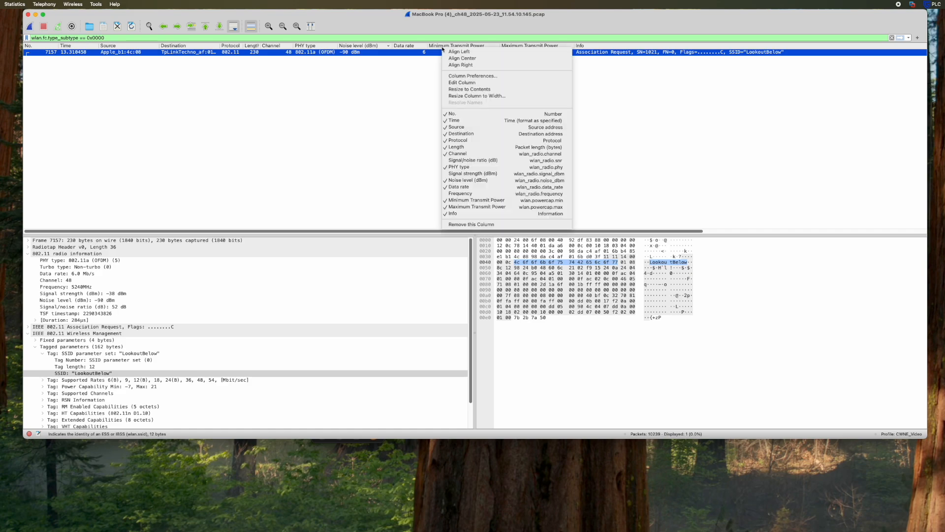
pyautogui.click(473, 200)
pyautogui.click(477, 48)
pyautogui.rightClick(477, 49)
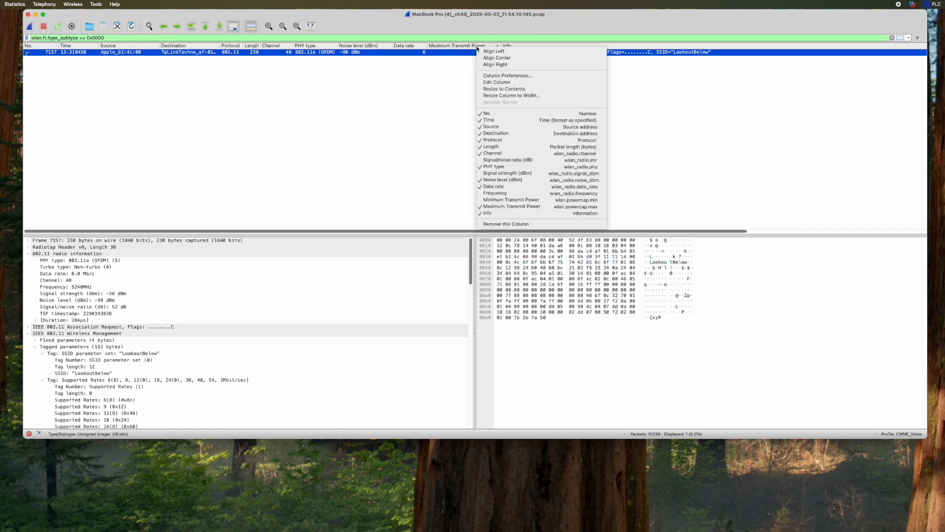
pyautogui.click(499, 207)
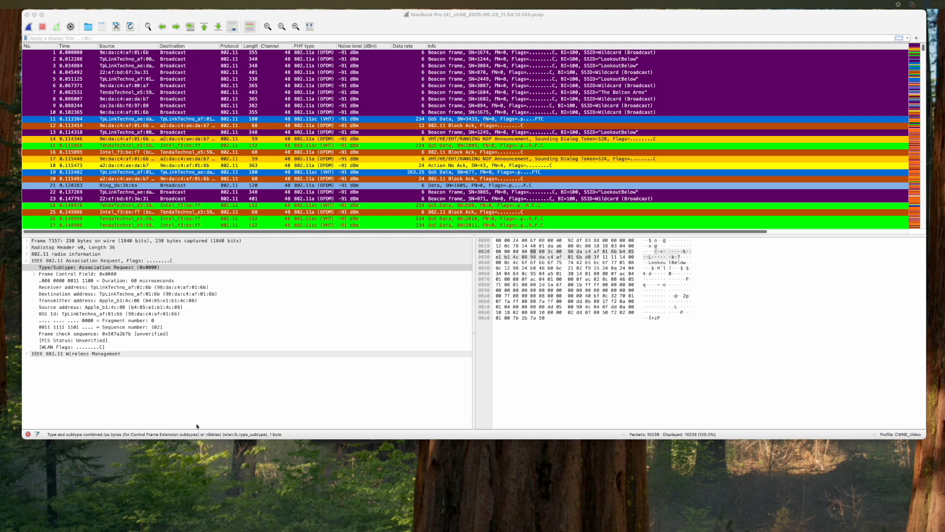
# - Jump to packet 7157, the Association Request frame
pyautogui.hotkey('ctrl', 'Home')
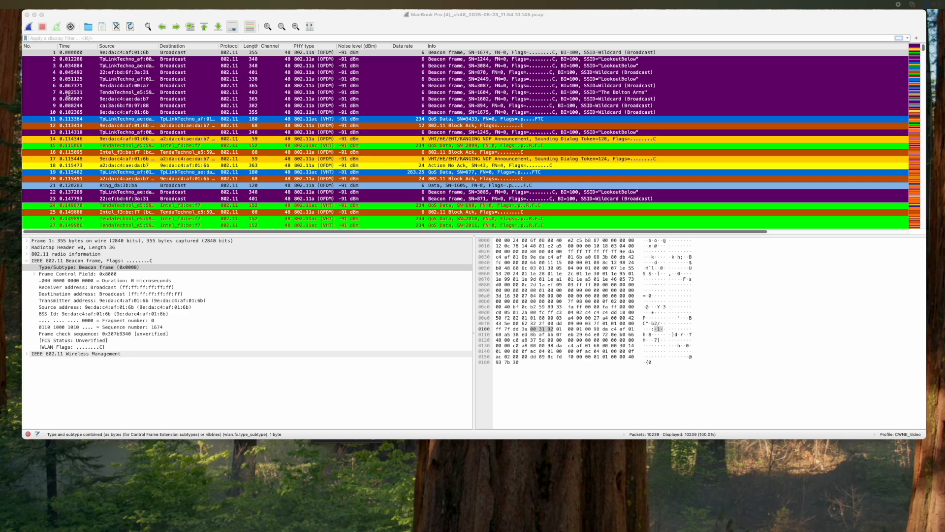
pyautogui.click(39, 46)
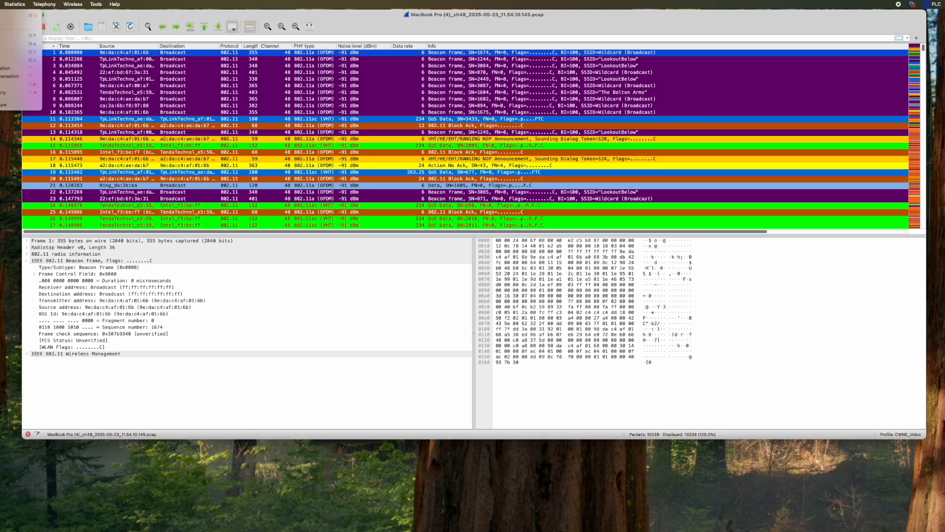
pyautogui.press('super+g')
pyautogui.write('7')
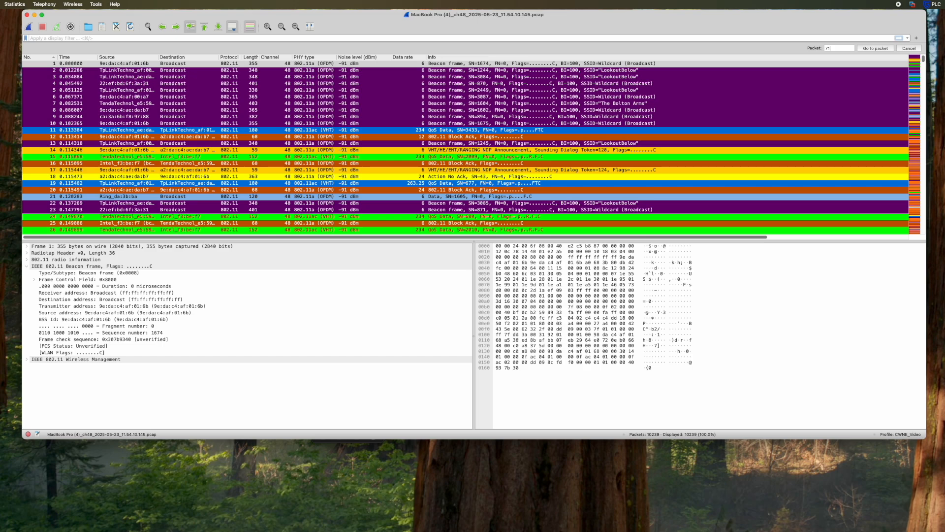
pyautogui.press('Return')
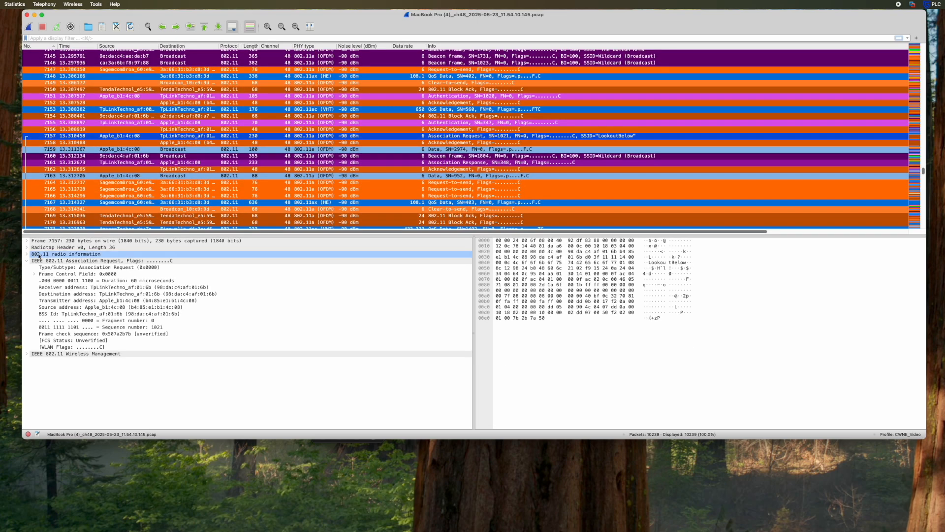
# - Apply its Type/Subtype field as a filter, wlan.fc.type_subtype == 0x0000
pyautogui.click(66, 261)
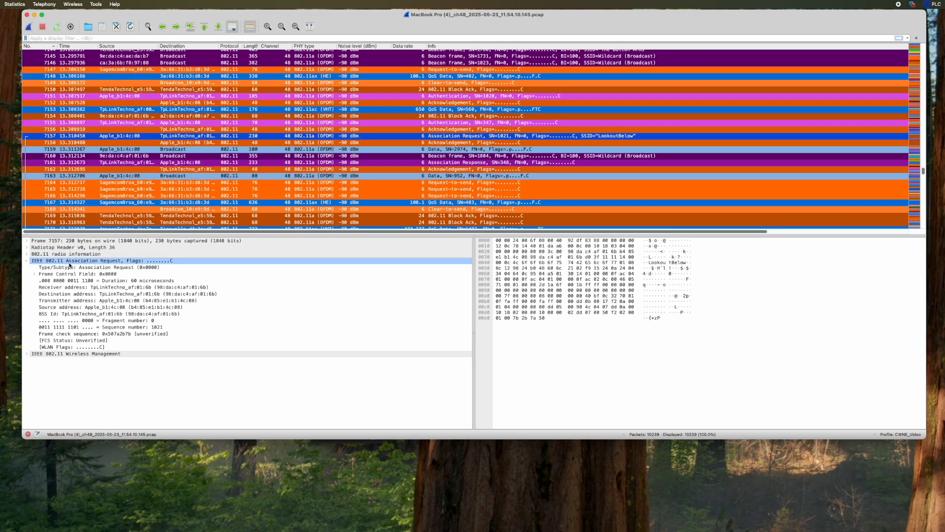
pyautogui.click(104, 268)
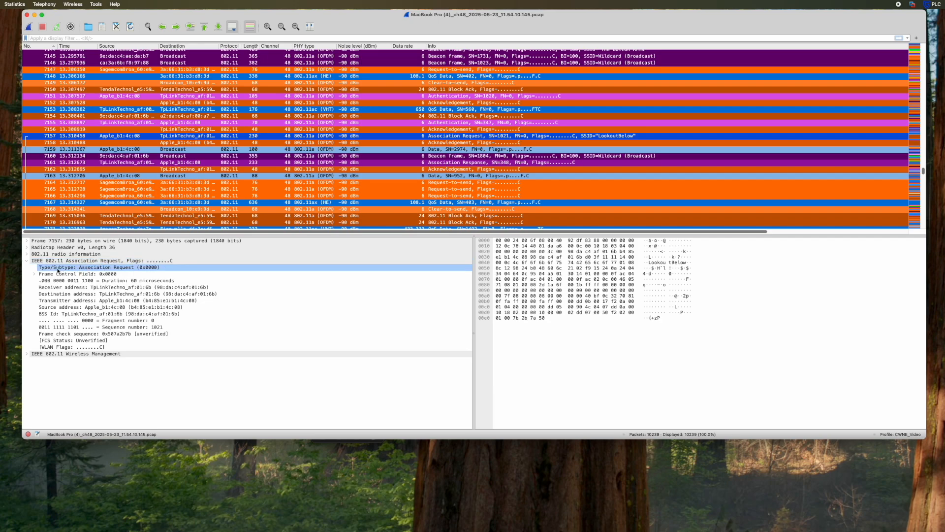
pyautogui.rightClick(99, 270)
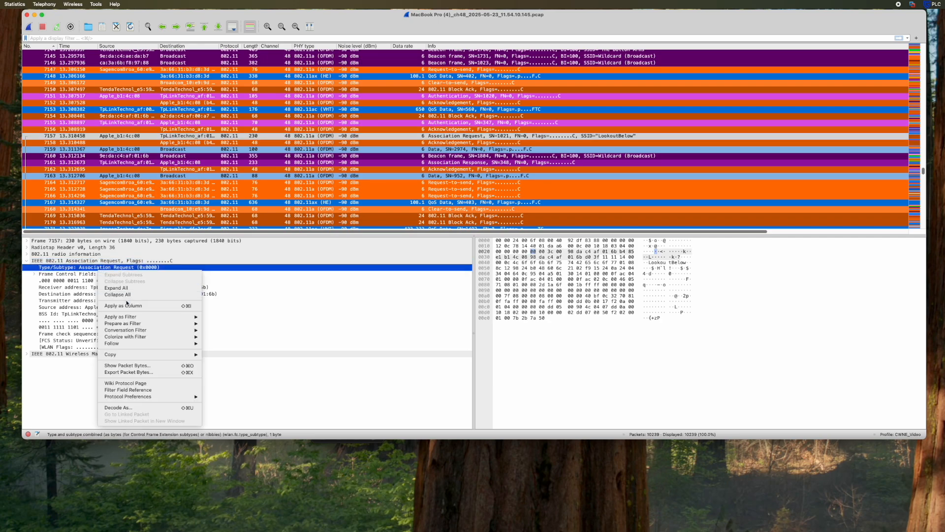
pyautogui.moveTo(140, 319)
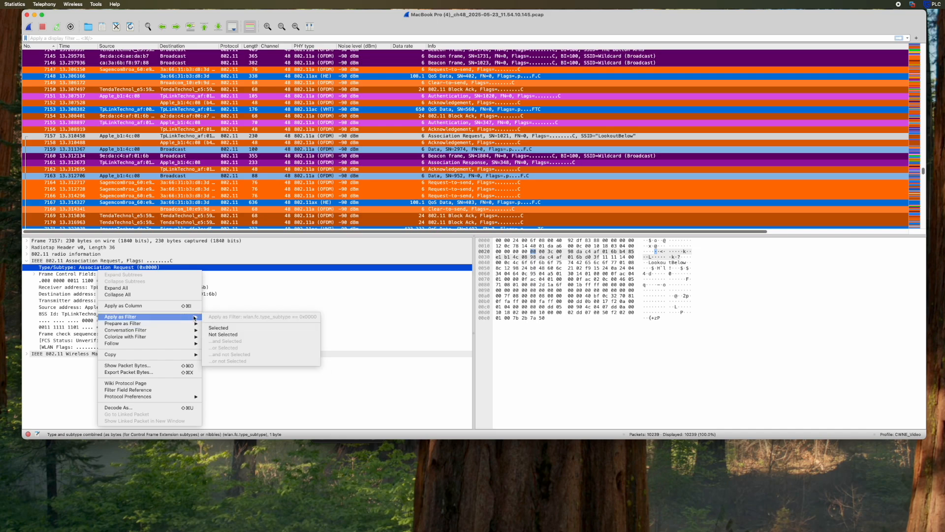
pyautogui.click(221, 328)
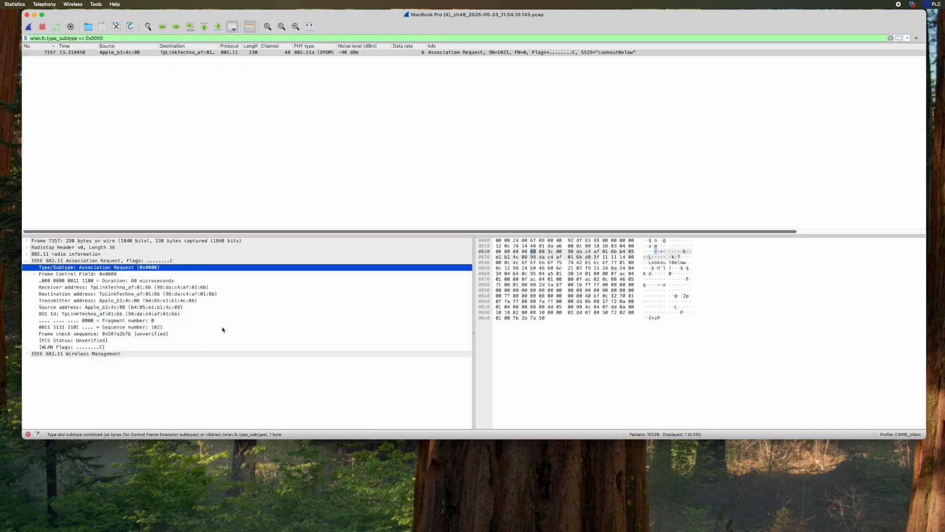
pyautogui.click(110, 37)
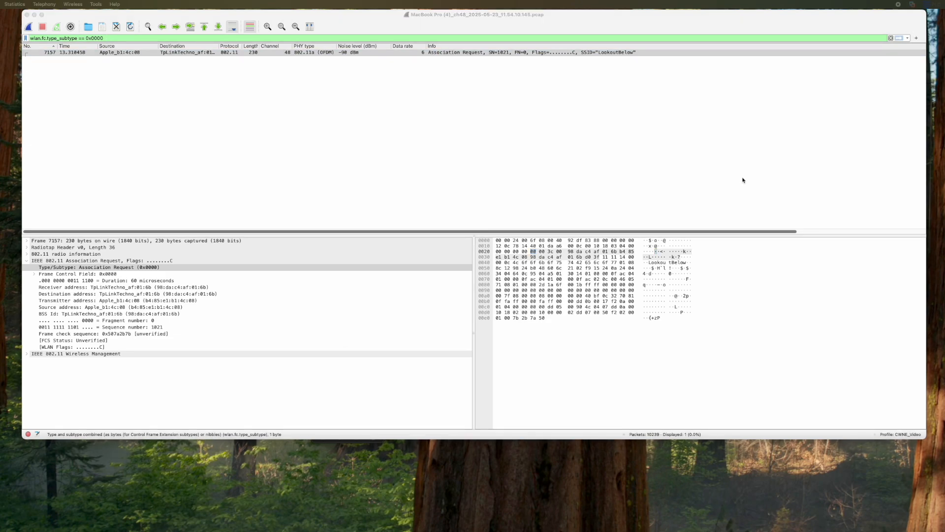
# - Save the current filter as a button labelled 'Association Request' and apply it
pyautogui.click(916, 38)
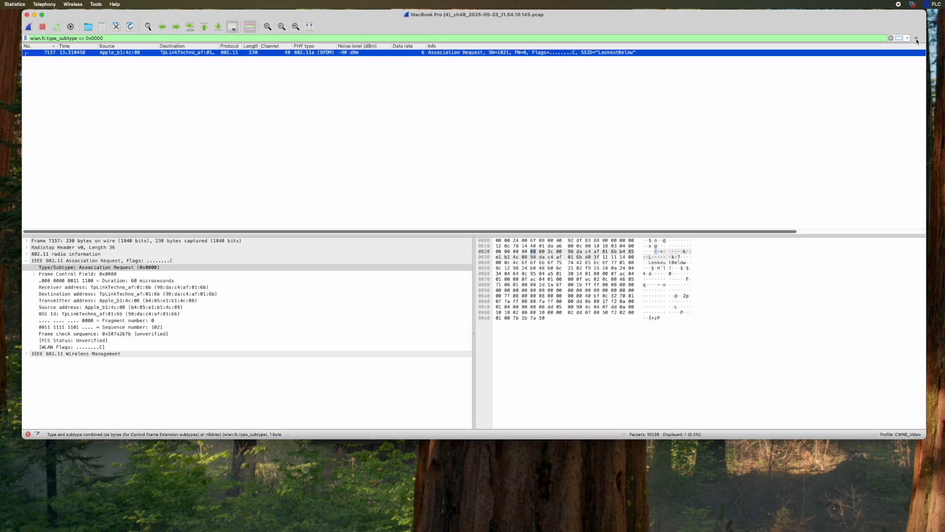
pyautogui.write('Associat')
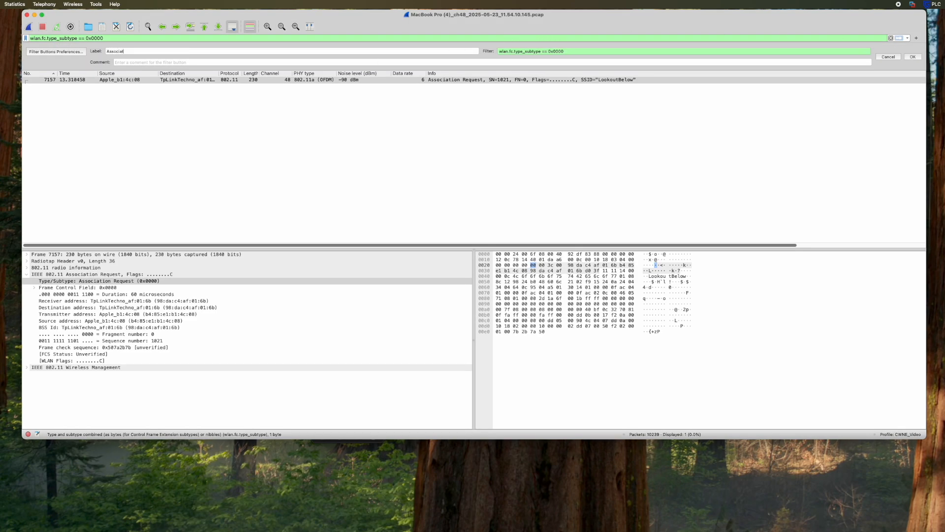
pyautogui.write('ion Request')
pyautogui.click(913, 57)
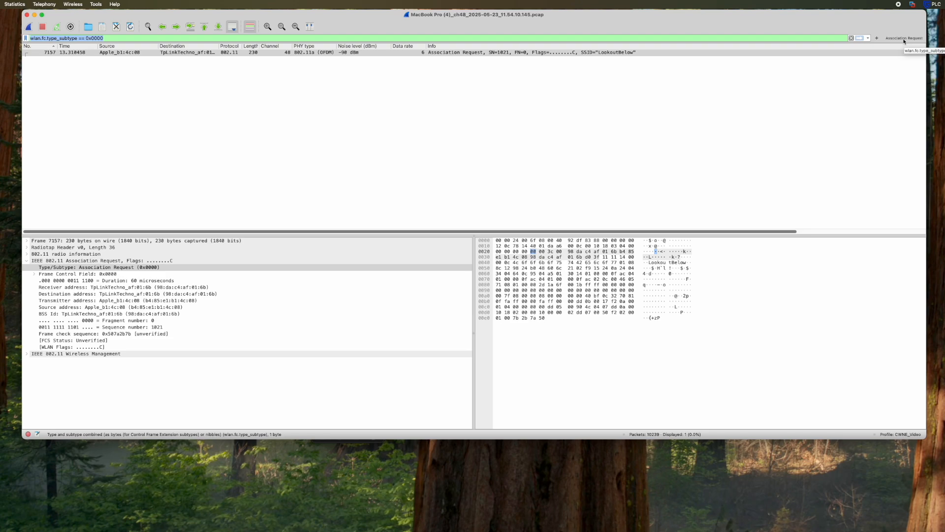
pyautogui.click(904, 38)
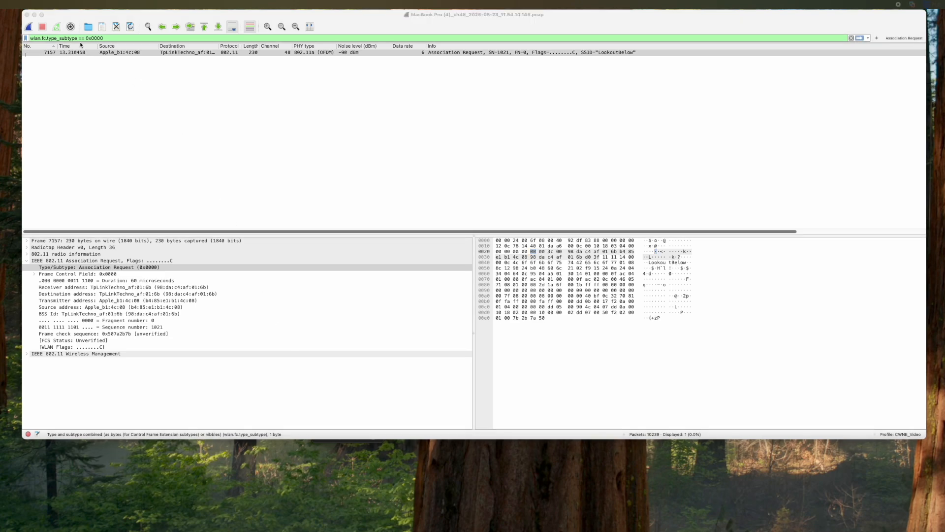
# - Delete the filter's last letter to show the invalid-filter warning, then retype 'e'
pyautogui.click(77, 39)
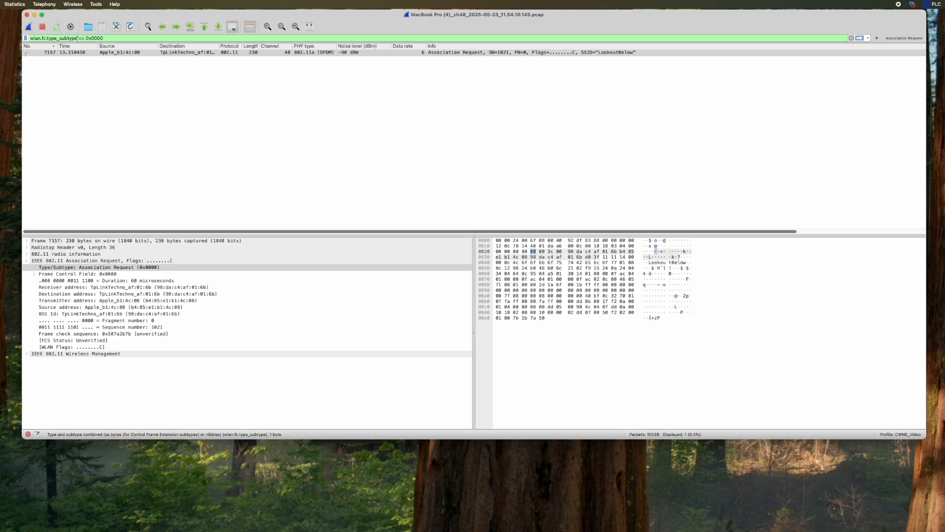
pyautogui.press('BackSpace')
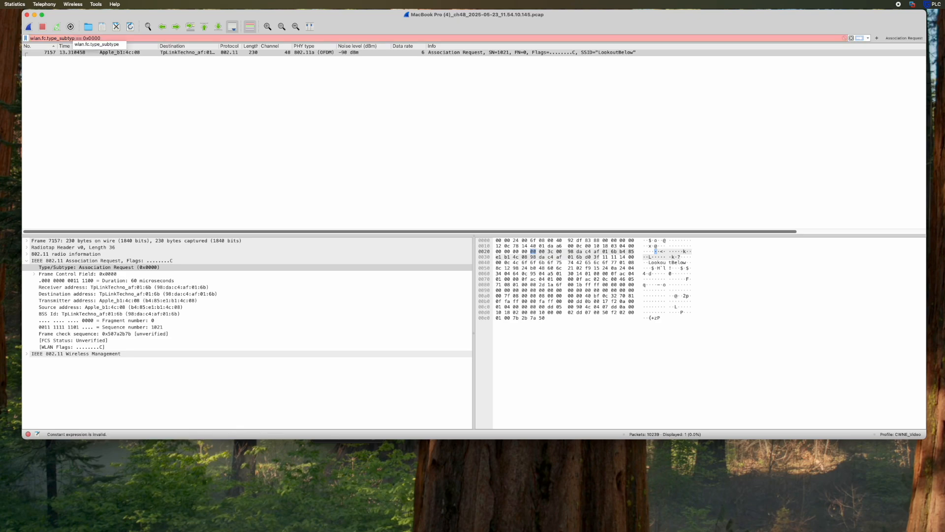
pyautogui.write('e')
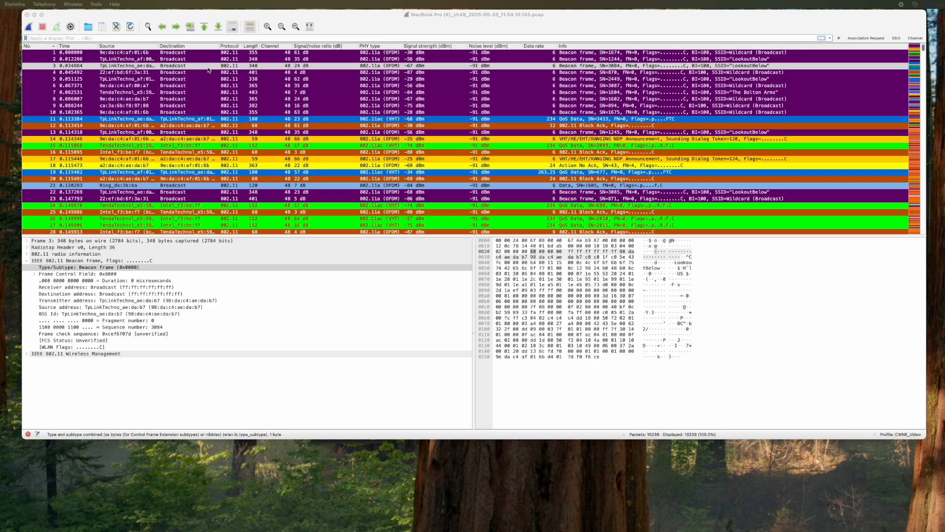
# - Filter the packet list with wlan_radio.snr < 25
pyautogui.click(234, 38)
pyautogui.write('wlan_')
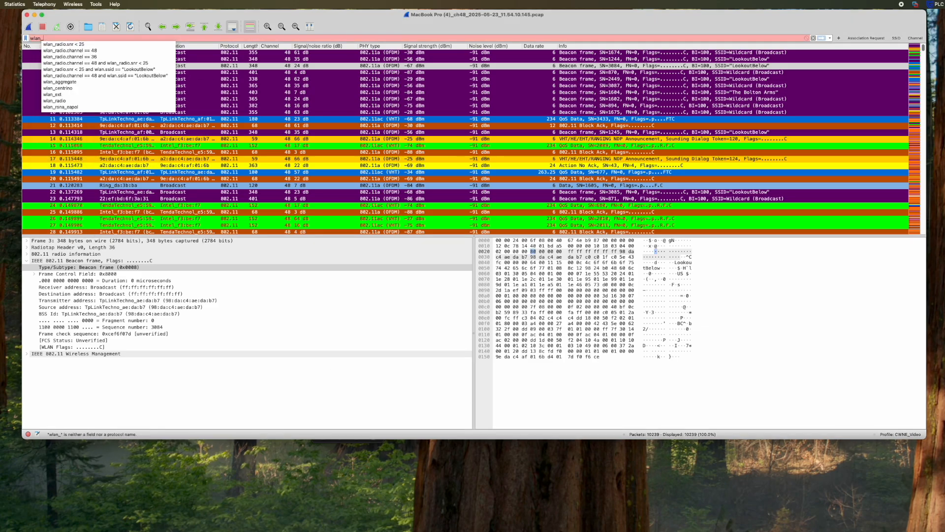
pyautogui.write('radio.snr')
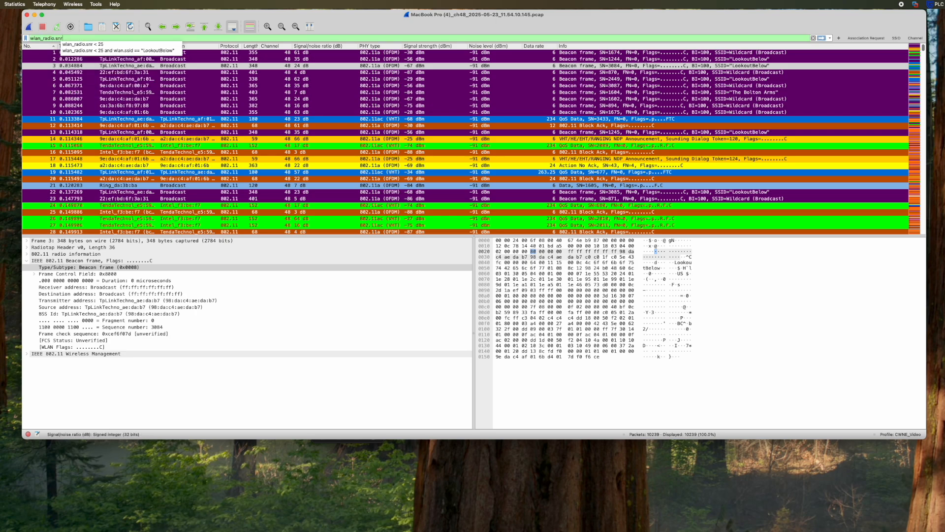
pyautogui.write(' ,')
pyautogui.press('BackSpace')
pyautogui.write('<')
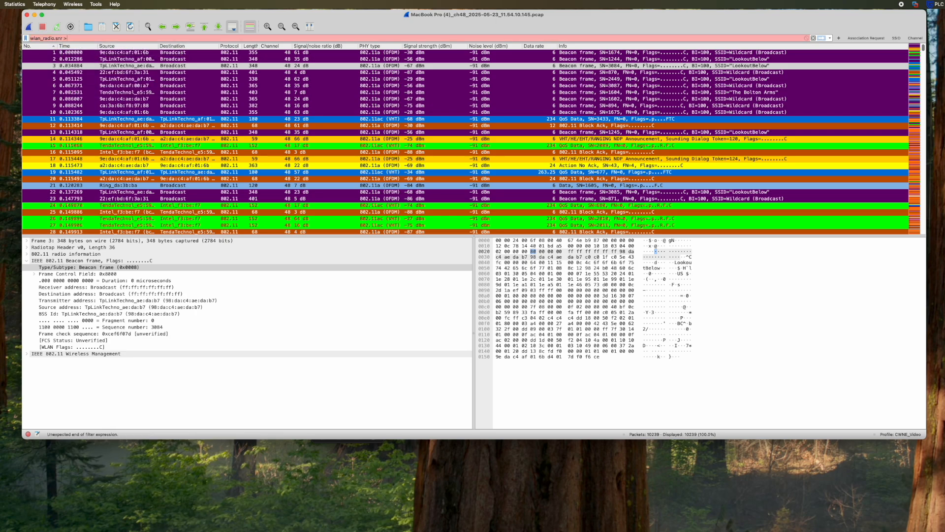
pyautogui.write(' 25')
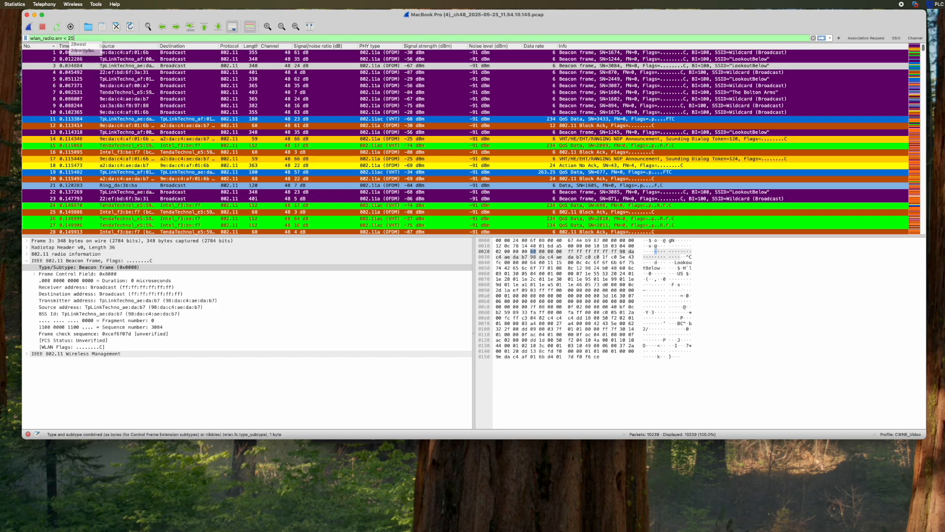
pyautogui.press('Return')
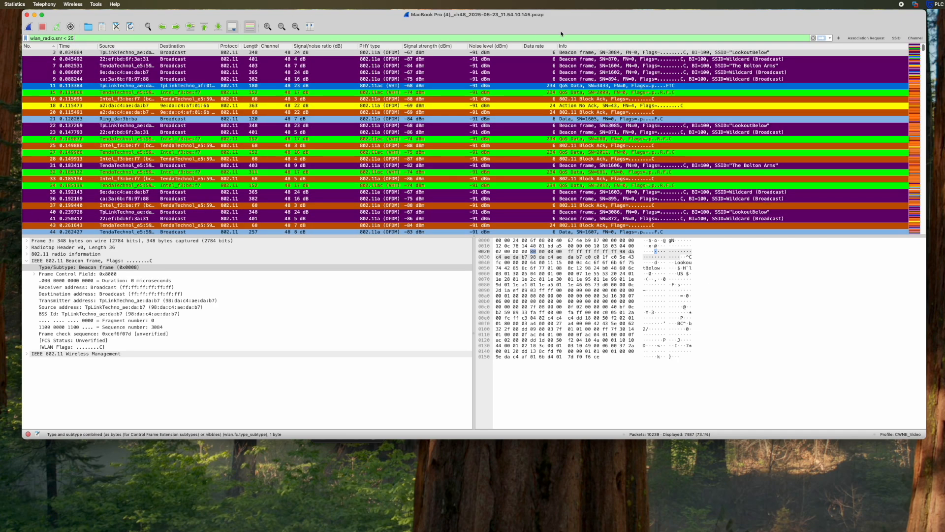
# - Save that filter as a button labelled LOW_SNR
pyautogui.click(840, 38)
pyautogui.write('LOW_SNR')
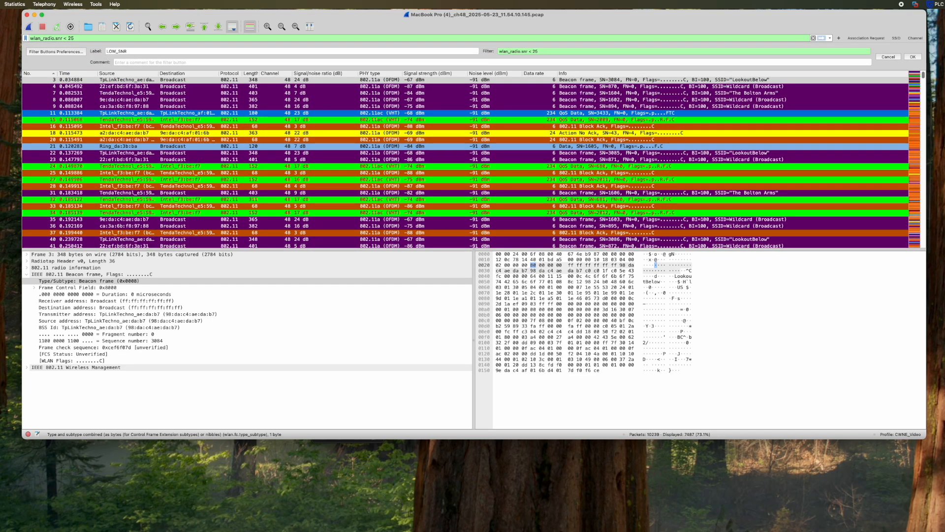
pyautogui.press('Return')
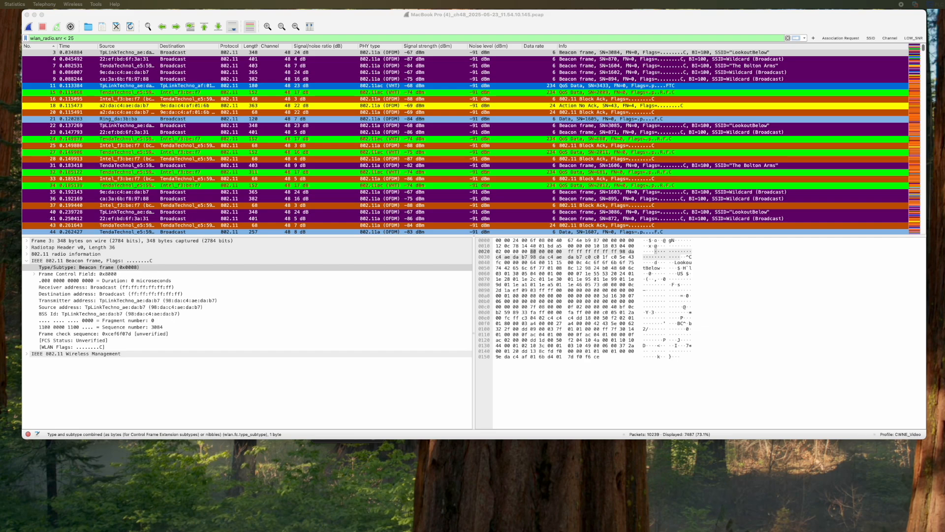
pyautogui.click(91, 38)
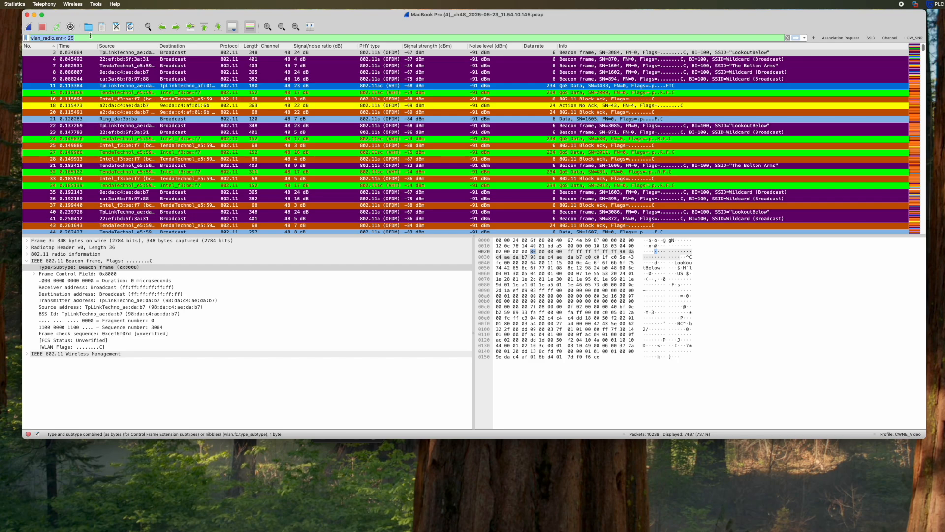
# - Filter the packet list with wlan_radio.signal_dbm < -70
pyautogui.write('wlan_radio.signal')
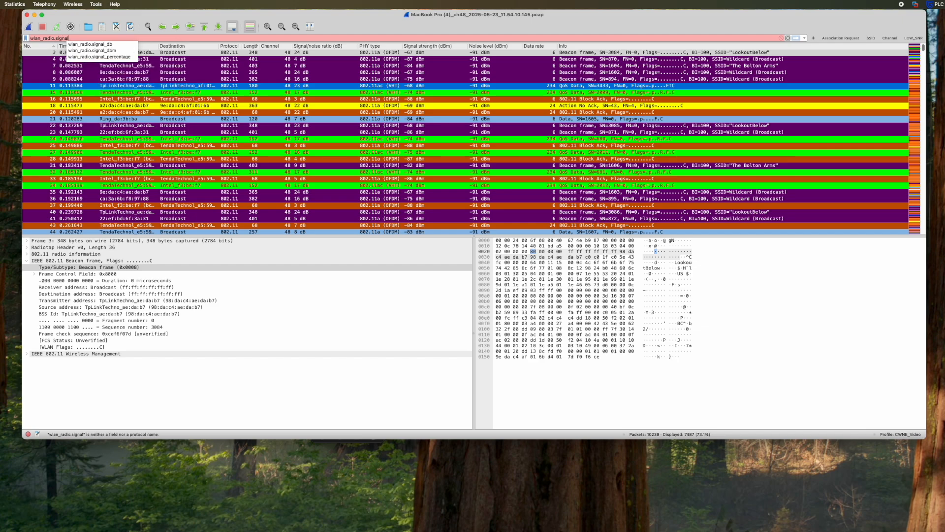
pyautogui.write('_d')
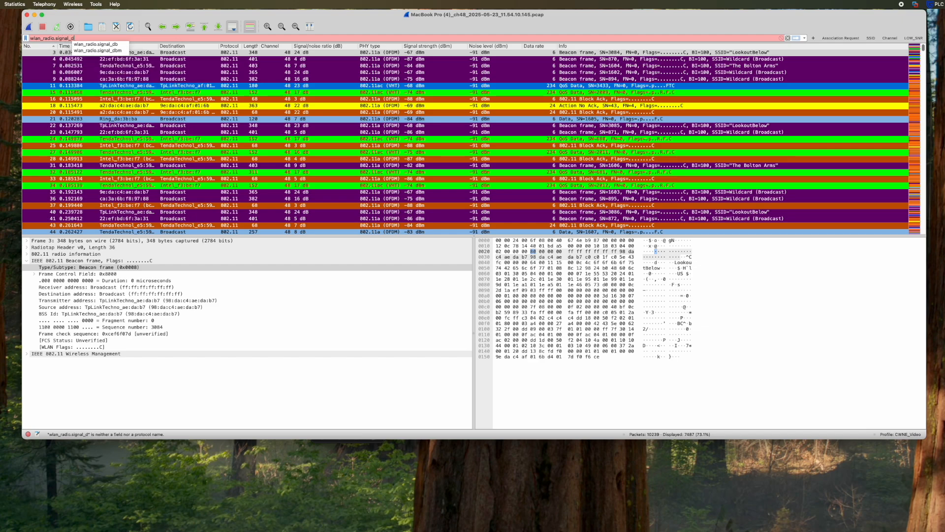
pyautogui.write('bm')
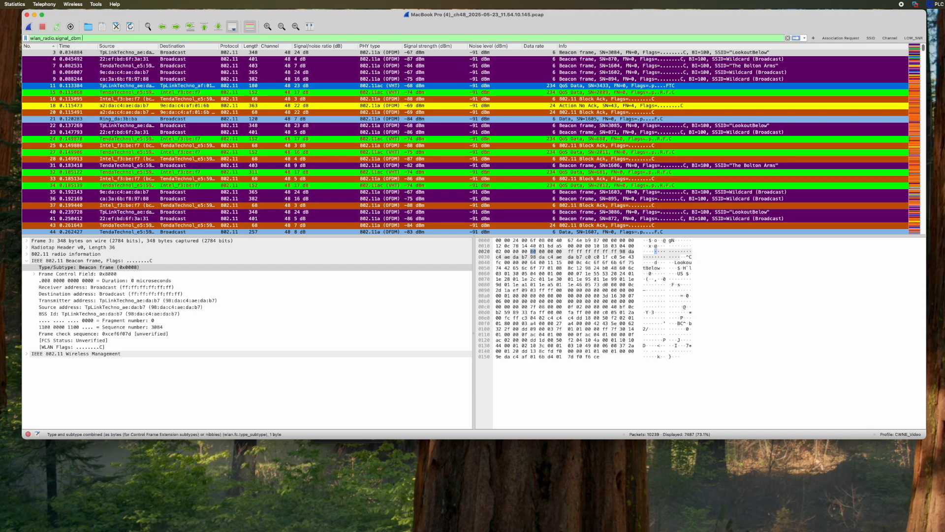
pyautogui.write(' < -709')
pyautogui.press('BackSpace')
pyautogui.press('Return')
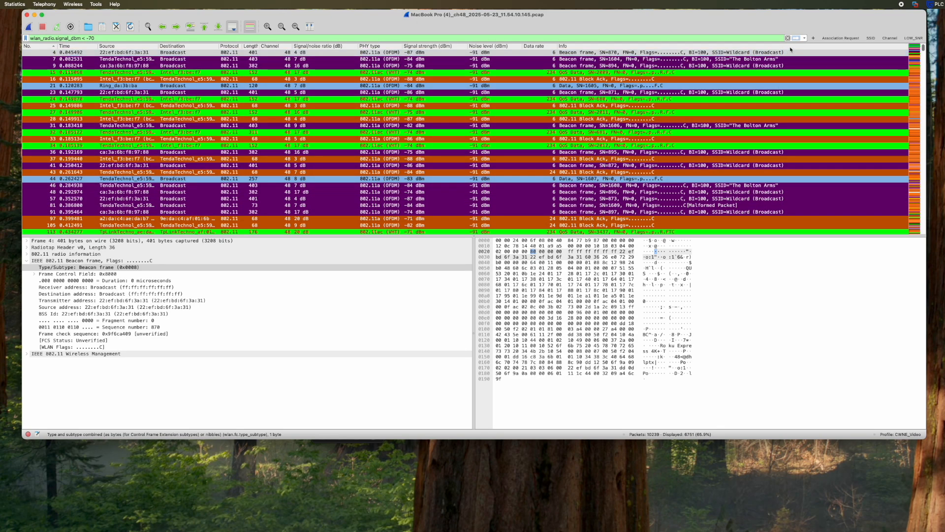
# - Save that filter as a Low Signal filter button
pyautogui.click(814, 38)
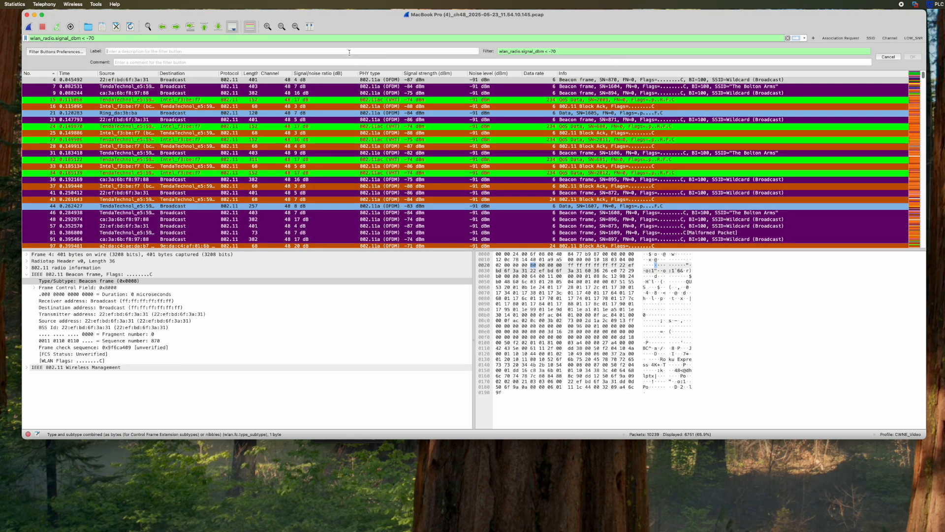
pyautogui.write('LOW_Signal')
pyautogui.click(913, 57)
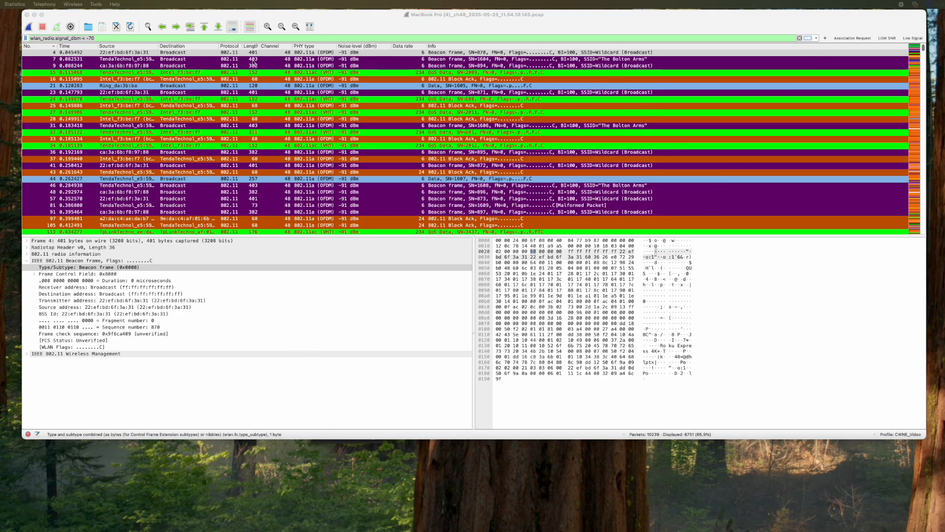
# - Save wlan.ssid == "SSID" as a filter button named SSID and apply it
pyautogui.click(248, 36)
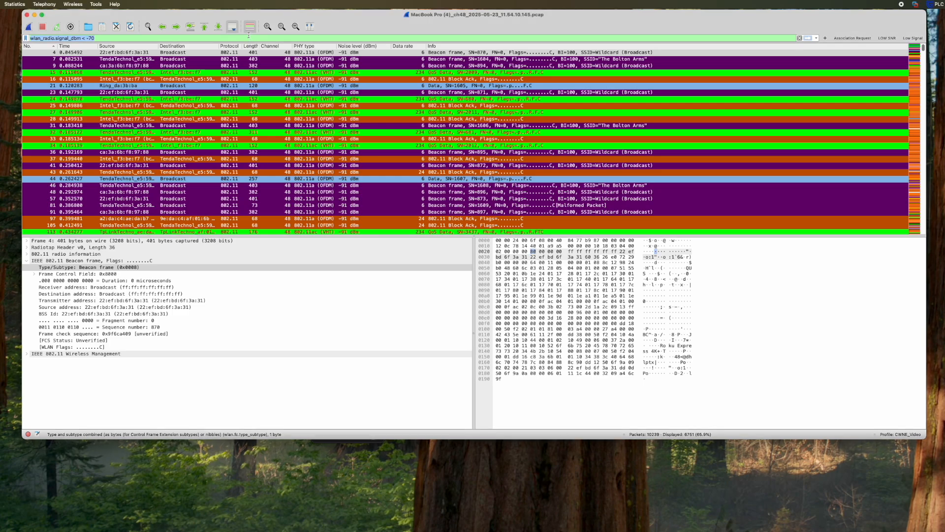
pyautogui.write('wlan.')
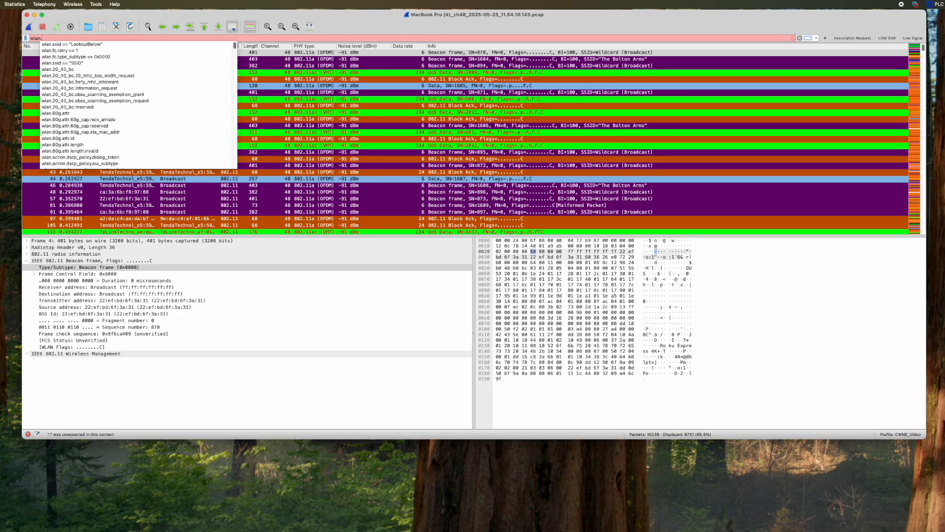
pyautogui.write('ssid =')
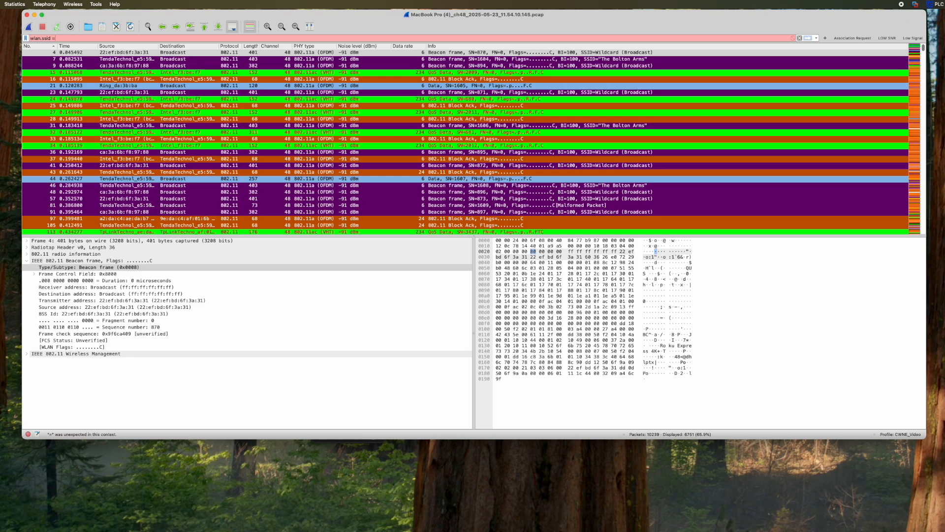
pyautogui.write('= "SSID"')
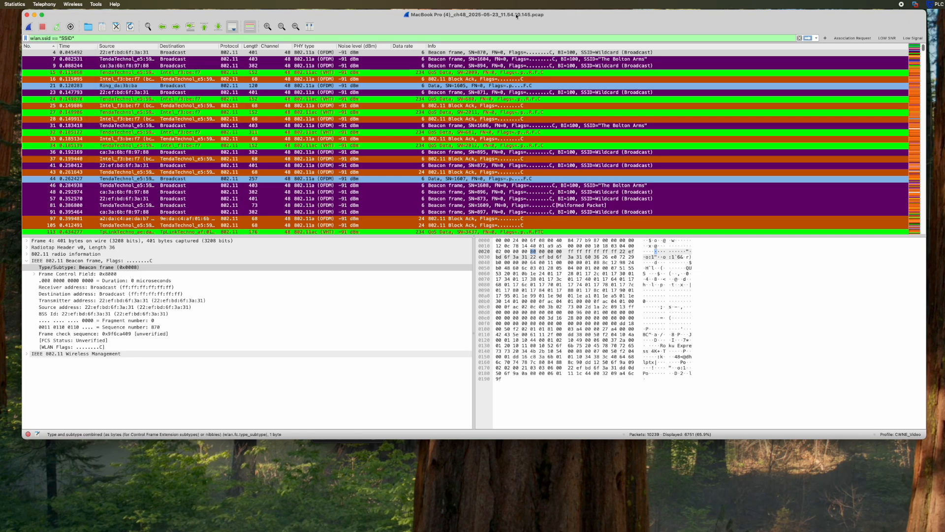
pyautogui.click(825, 39)
pyautogui.write('SSID')
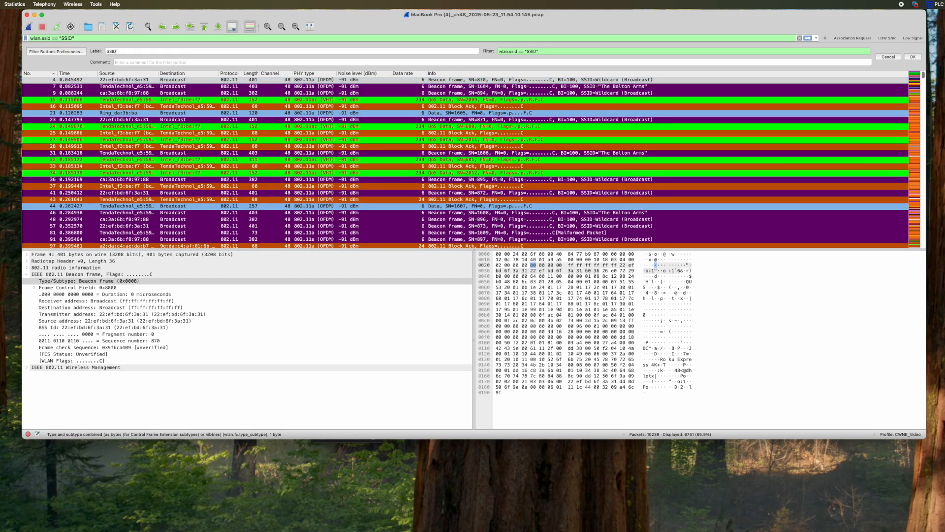
pyautogui.click(913, 56)
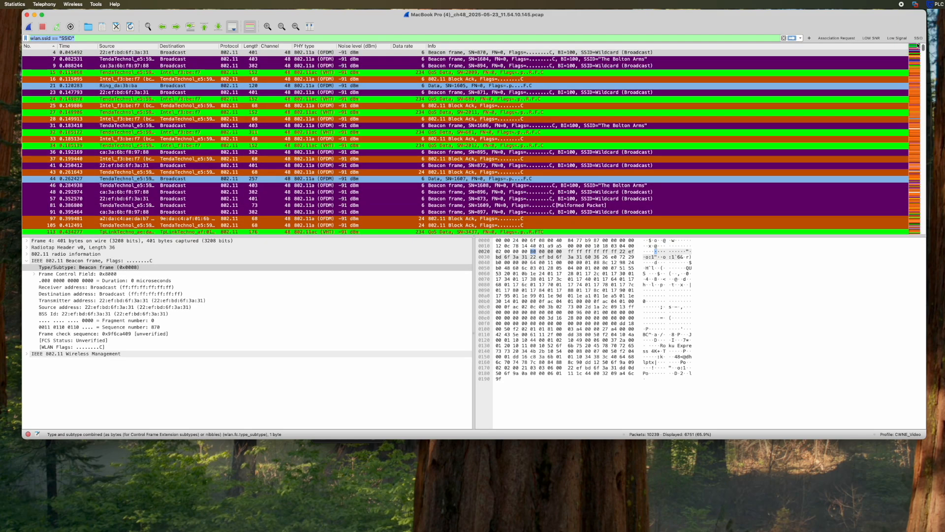
pyautogui.click(919, 38)
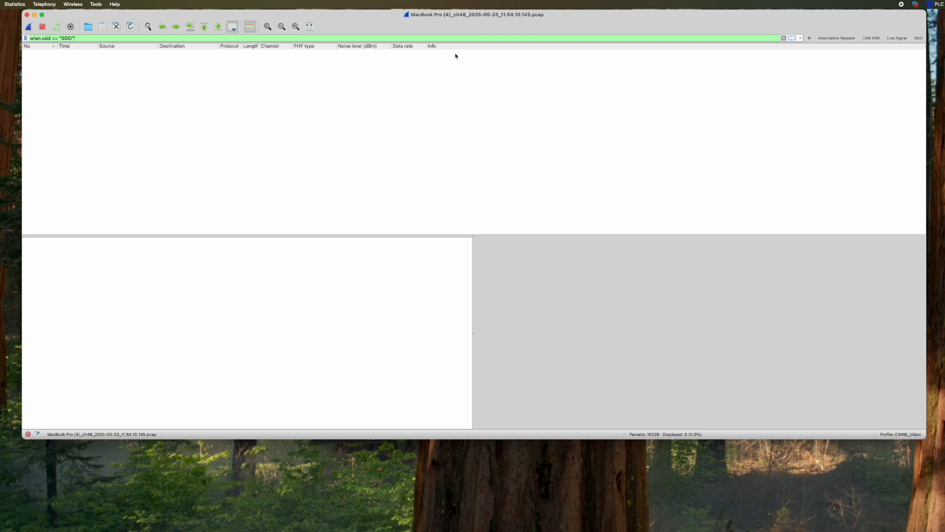
# - Change the SSID filter to wlan.ssid == "LookoutBelow", listing its 576 beacon packets
pyautogui.doubleClick(67, 38)
pyautogui.write('LookoutBelow')
pyautogui.press('Return')
# - Browse the results, then replace the filter text with wlan_radio.channel == 36
pyautogui.click(227, 140)
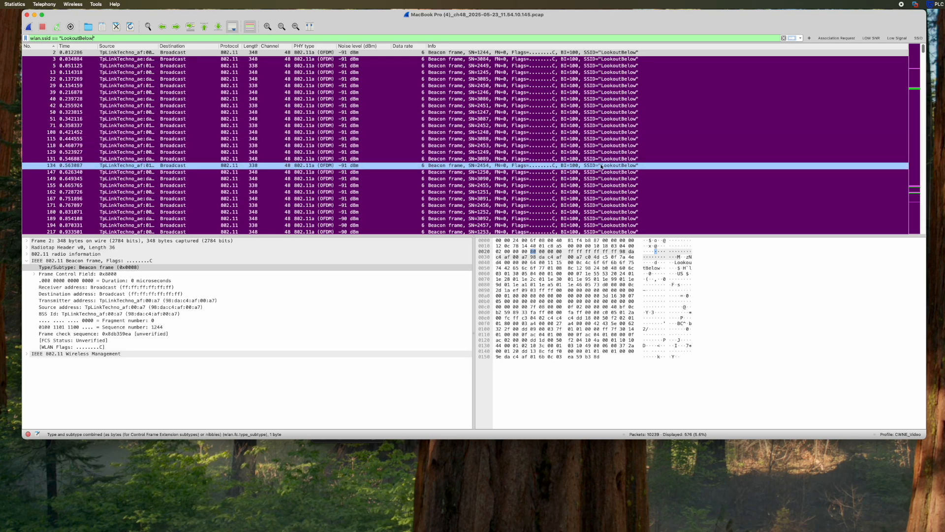
pyautogui.scroll(-3, 602, 167)
pyautogui.scroll(5, 615, 163)
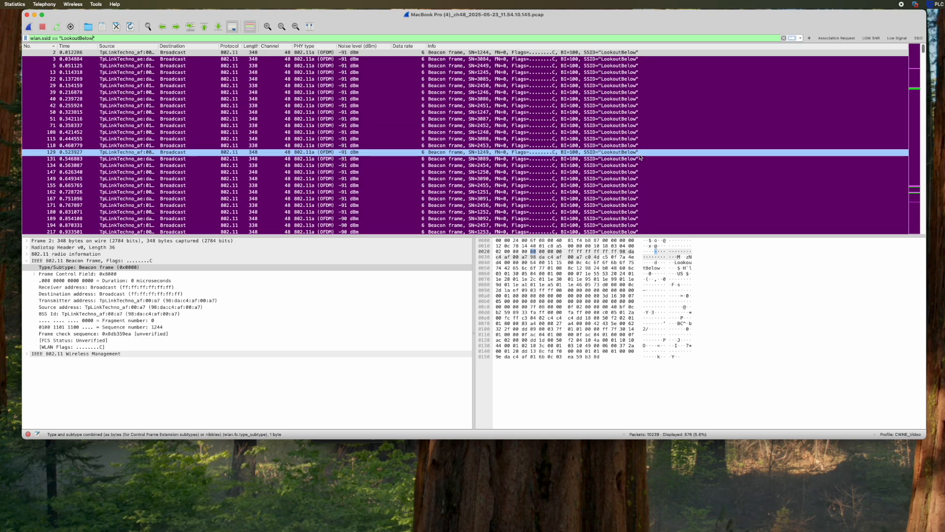
pyautogui.tripleClick(156, 38)
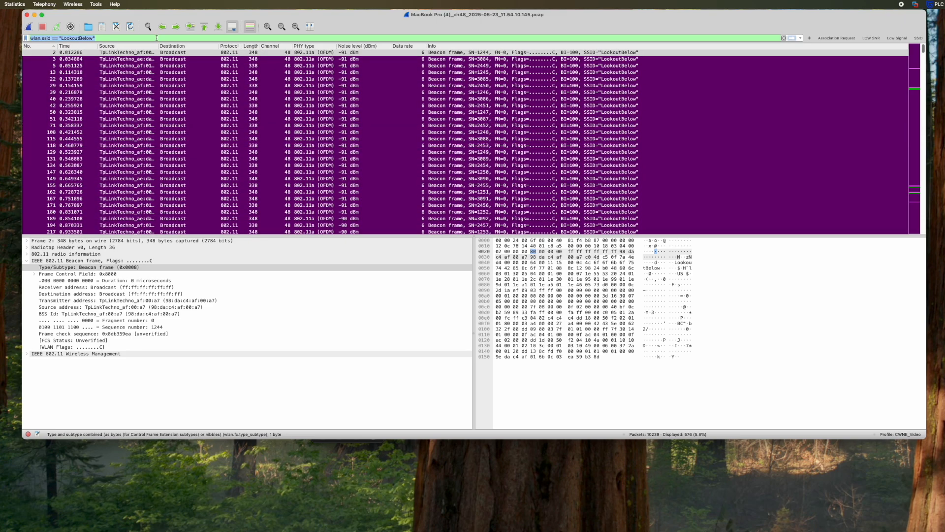
pyautogui.write('wlan_radi')
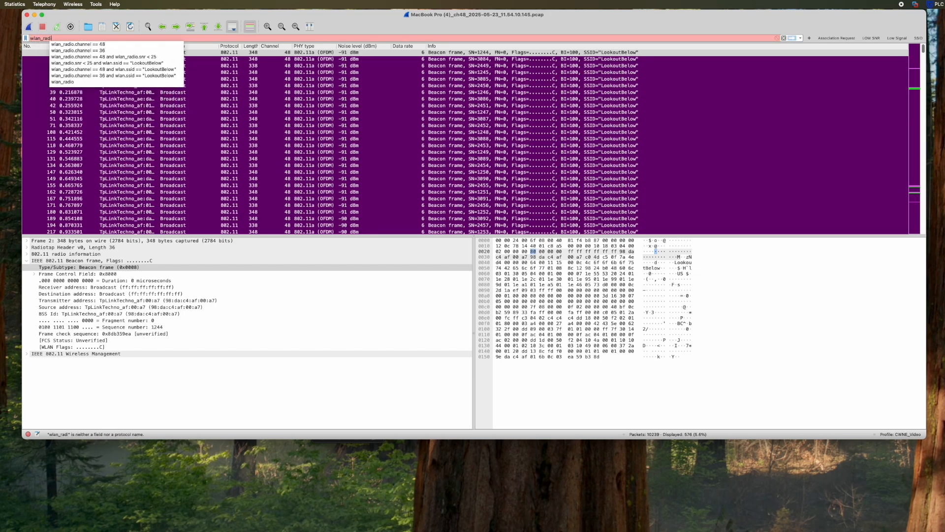
pyautogui.write('o.channel ')
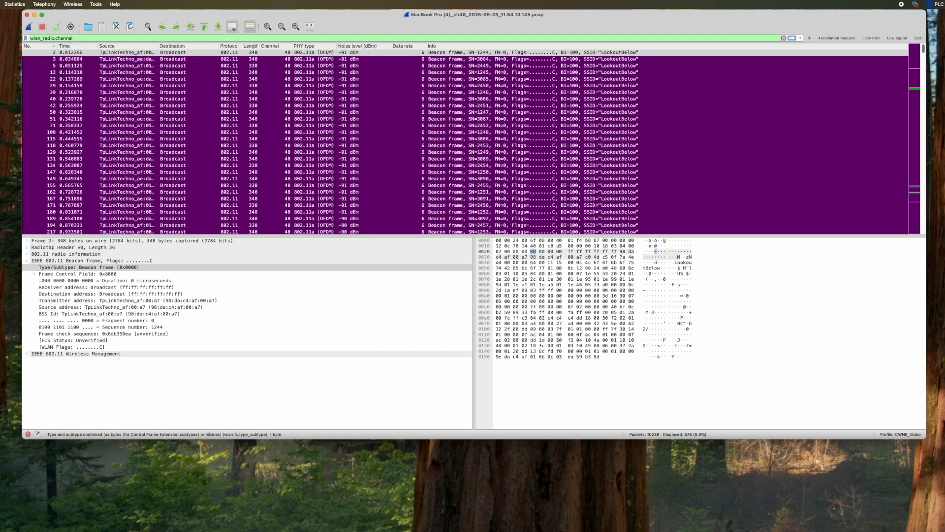
pyautogui.write('== 36')
# - Apply wlan_radio.channel == 36 and save it as a filter button named Channel
pyautogui.press('Return')
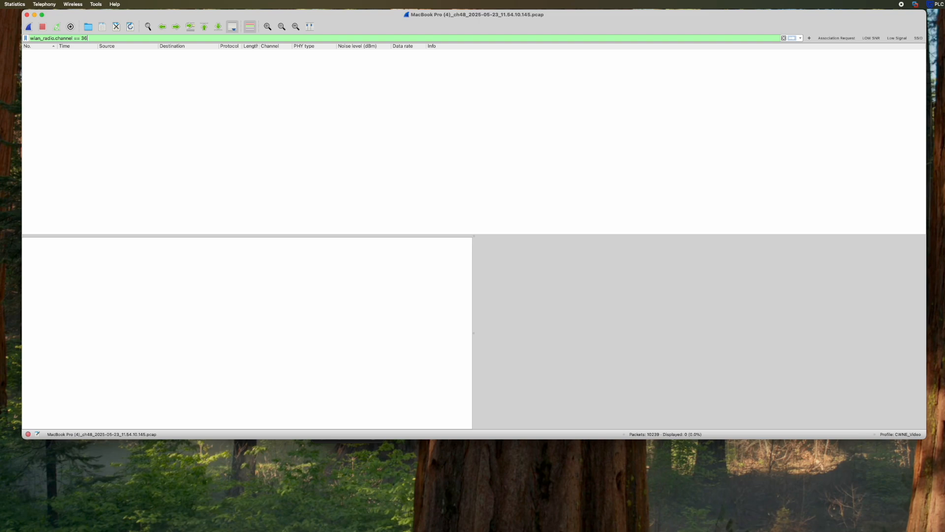
pyautogui.click(809, 38)
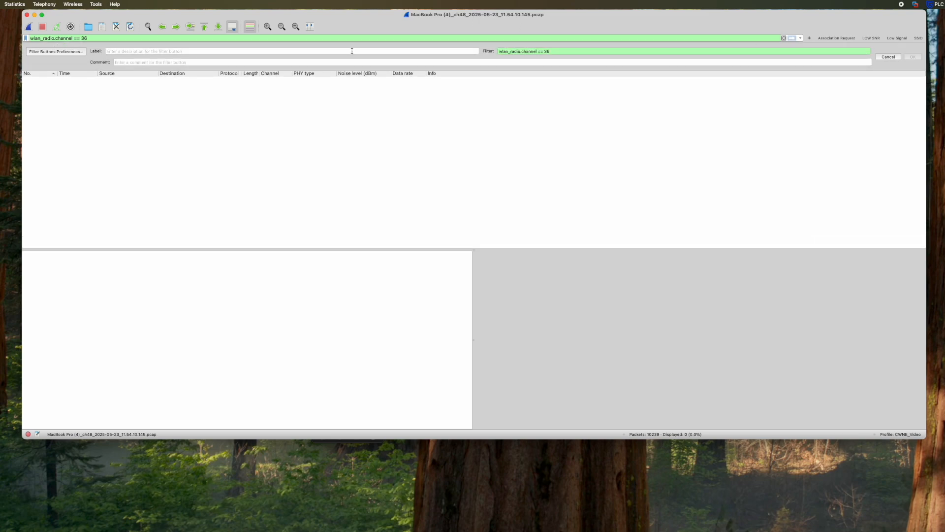
pyautogui.click(352, 51)
pyautogui.write('Channel')
pyautogui.press('Return')
# - Change the filter to wlan_radio.channel == 48 and apply it
pyautogui.click(99, 36)
pyautogui.press('BackSpace')
pyautogui.press('BackSpace')
pyautogui.write('48')
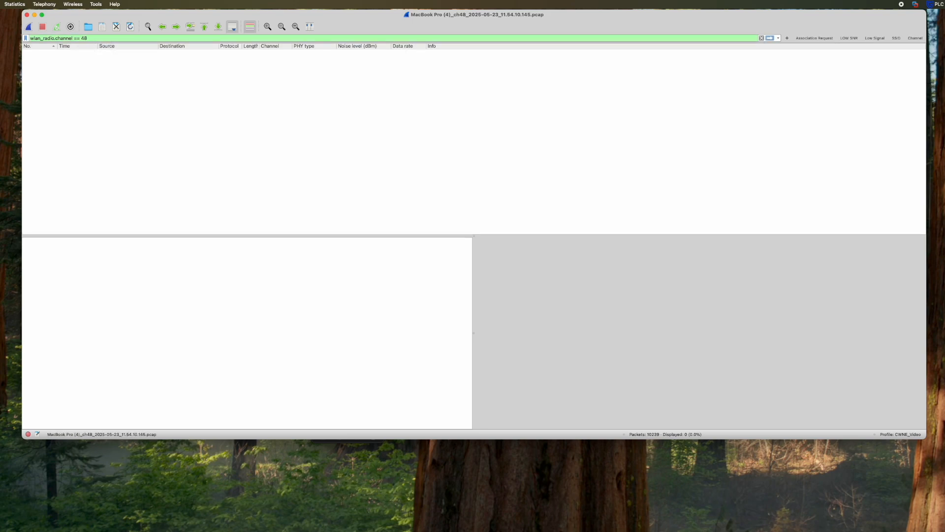
pyautogui.press('Return')
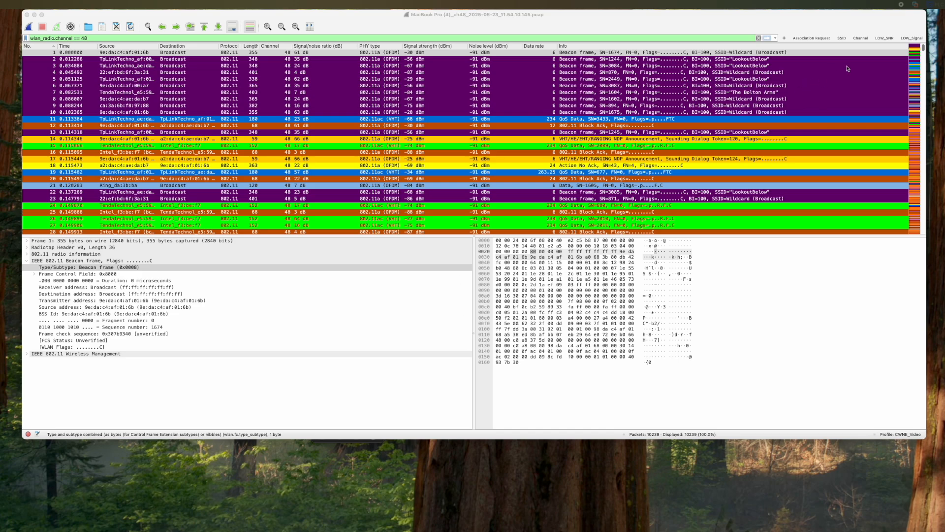
# - Filter on wlan.ssid == "LookoutBelow" and wlan_radio.snr < 25, showing 195 of 10239 packets
pyautogui.click(885, 38)
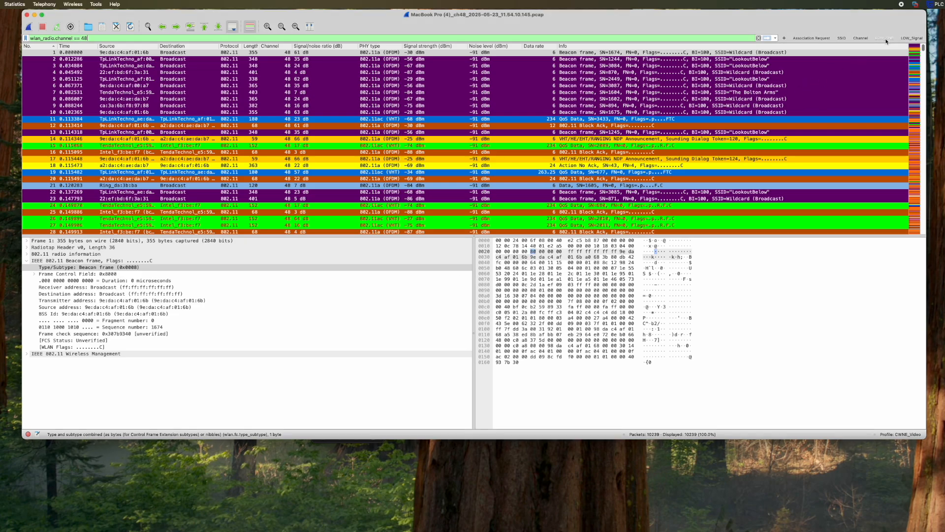
pyautogui.tripleClick(162, 38)
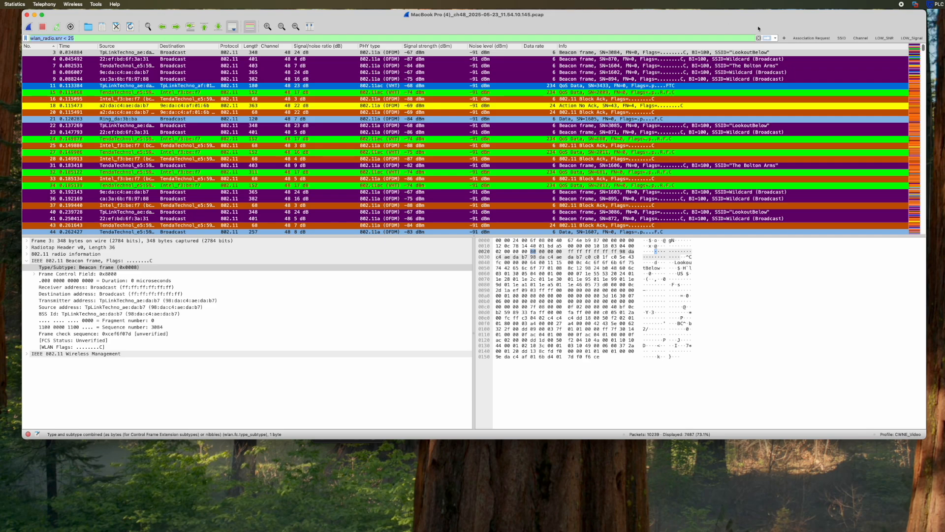
pyautogui.click(842, 38)
pyautogui.doubleClick(69, 39)
pyautogui.write('Lookou')
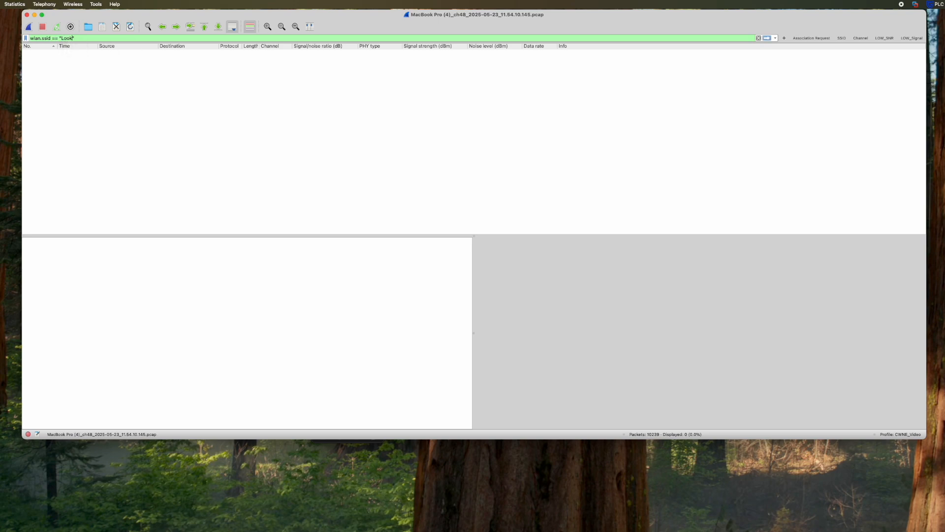
pyautogui.write('tBelow" and wlan_radio.snr < 25')
pyautogui.press('Return')
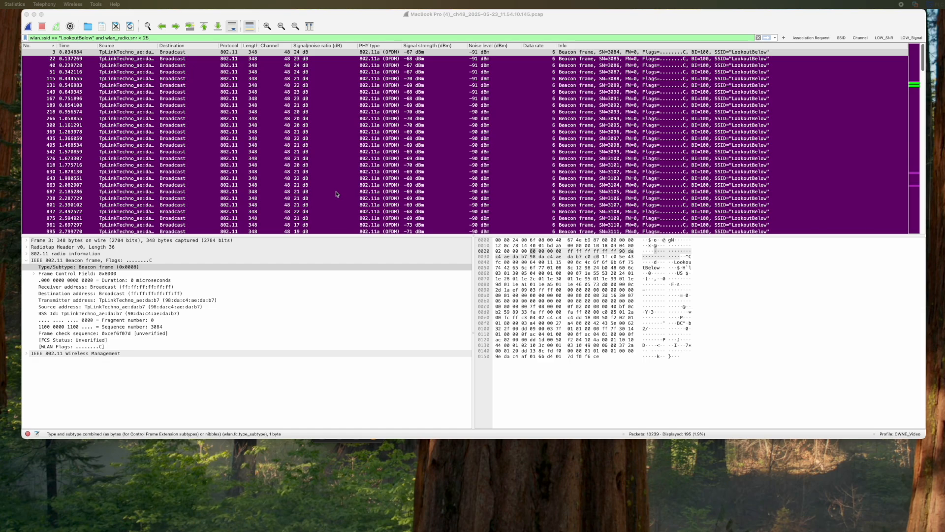
pyautogui.click(77, 17)
pyautogui.click(0, 4)
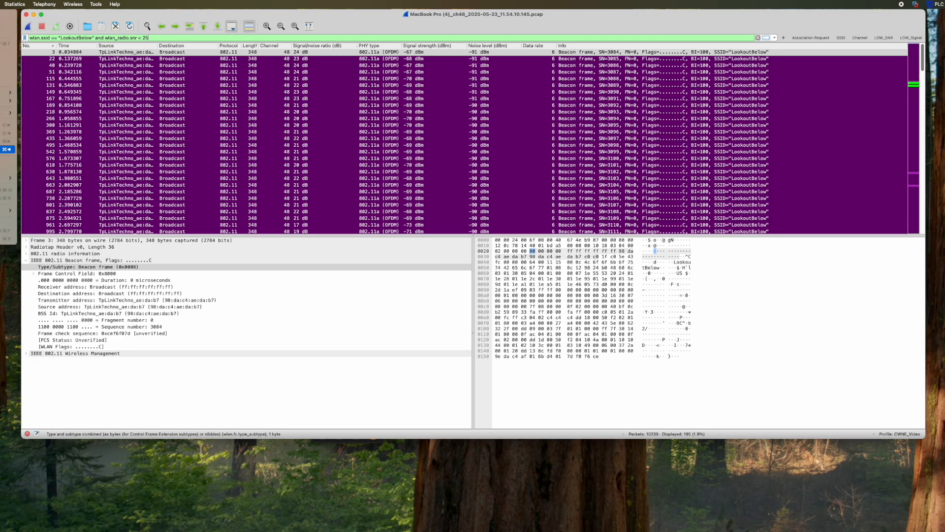
# - Copy the Retries coloring rule's wlan.fc.retry == 1 expression into the display filter and apply it
pyautogui.click(4, 170)
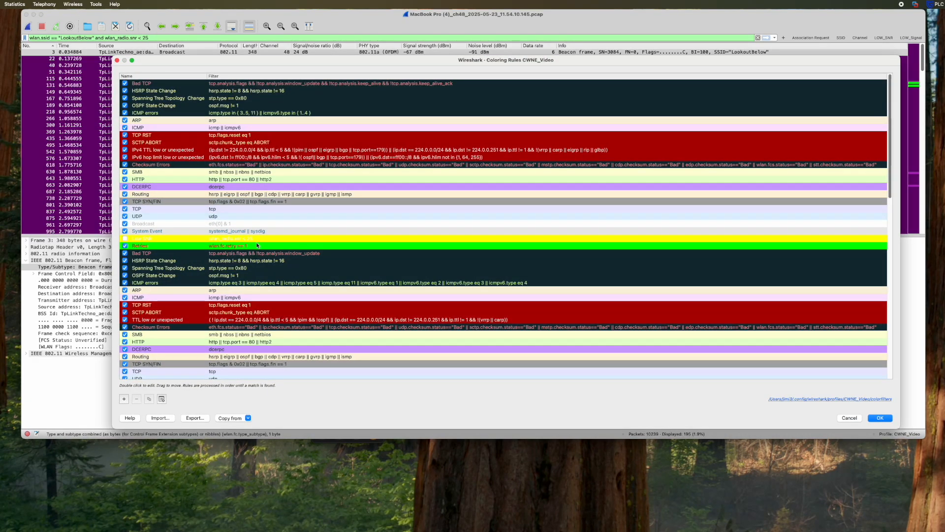
pyautogui.doubleClick(253, 246)
pyautogui.press('super+c')
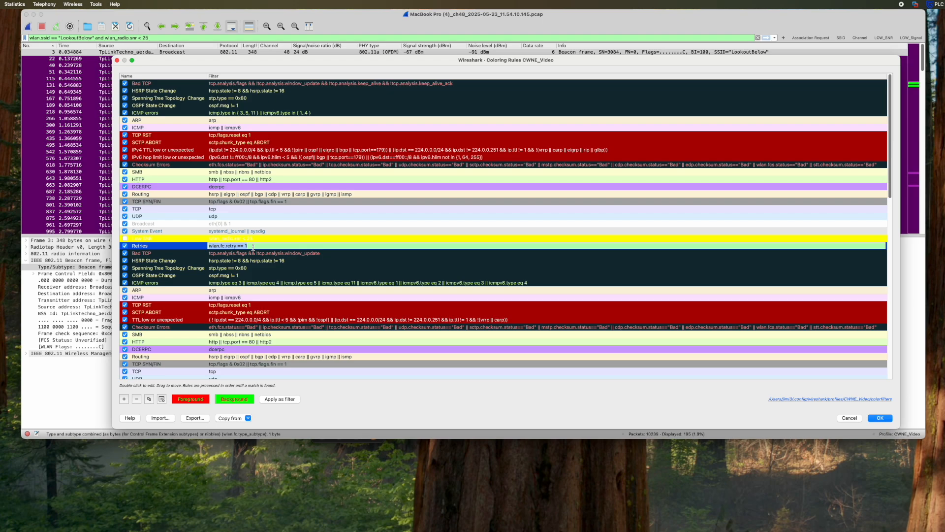
pyautogui.click(117, 60)
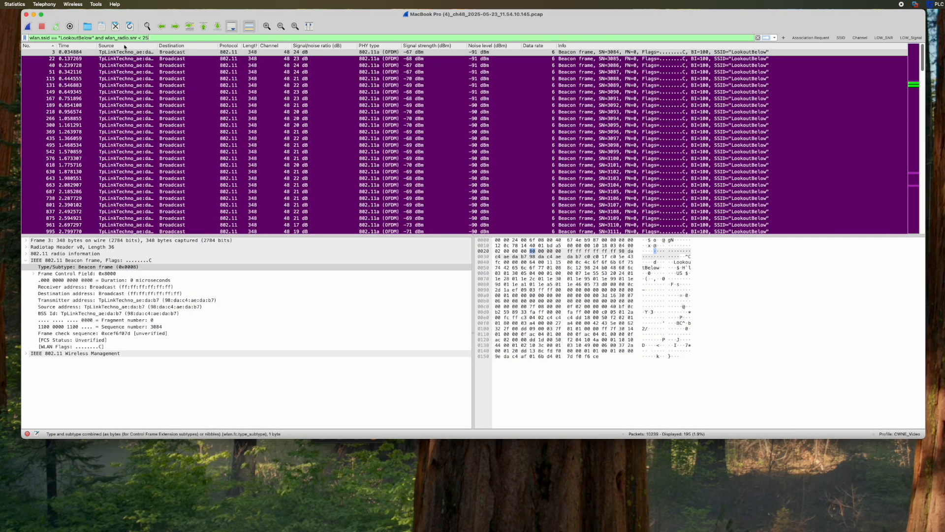
pyautogui.tripleClick(126, 38)
pyautogui.press('super+v')
pyautogui.press('Return')
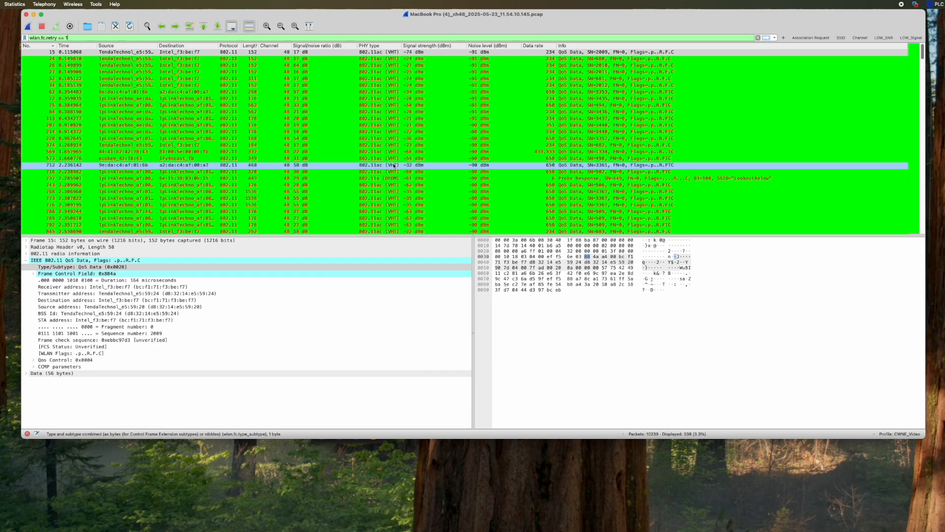
# - Save wlan.fc.retry == 1 as a filter button labelled Retries and apply it
pyautogui.click(784, 38)
pyautogui.click(312, 51)
pyautogui.write('Retries')
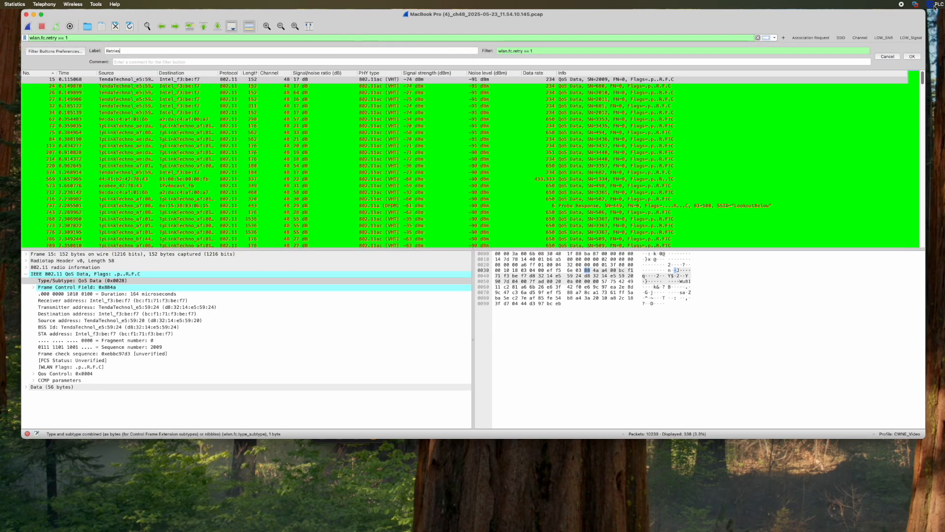
pyautogui.click(912, 56)
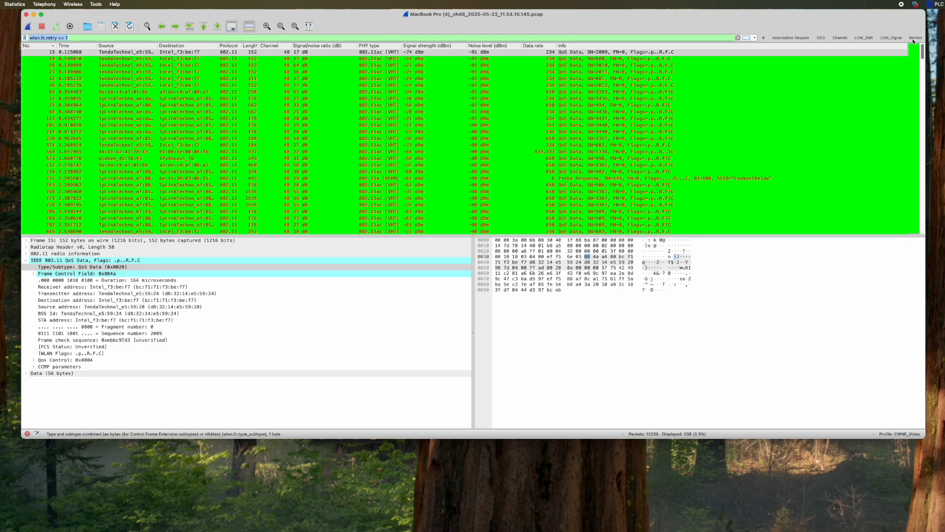
pyautogui.click(914, 40)
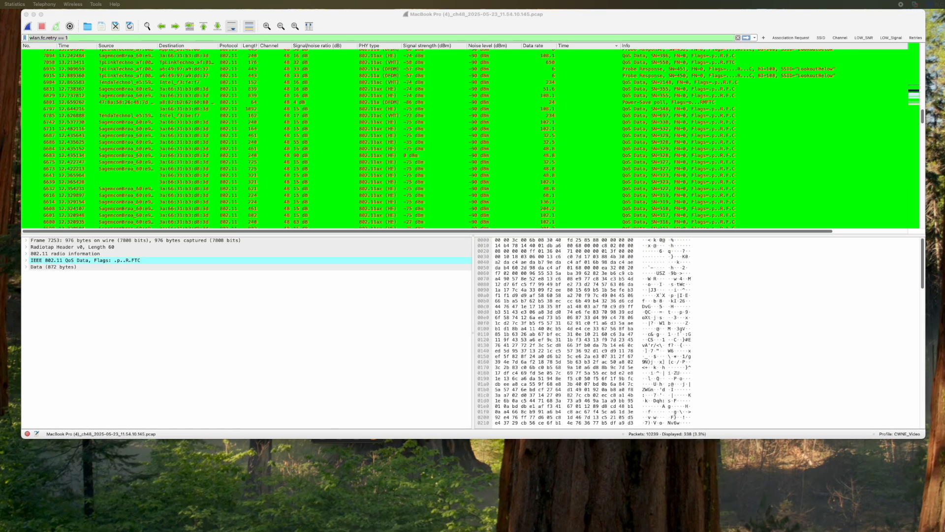
# - Apply the display filter dns.time > 0.120 and dns, leaving 5 slow DNS responses
pyautogui.click(330, 38)
pyautogui.press('super+a')
pyautogui.write('dns.')
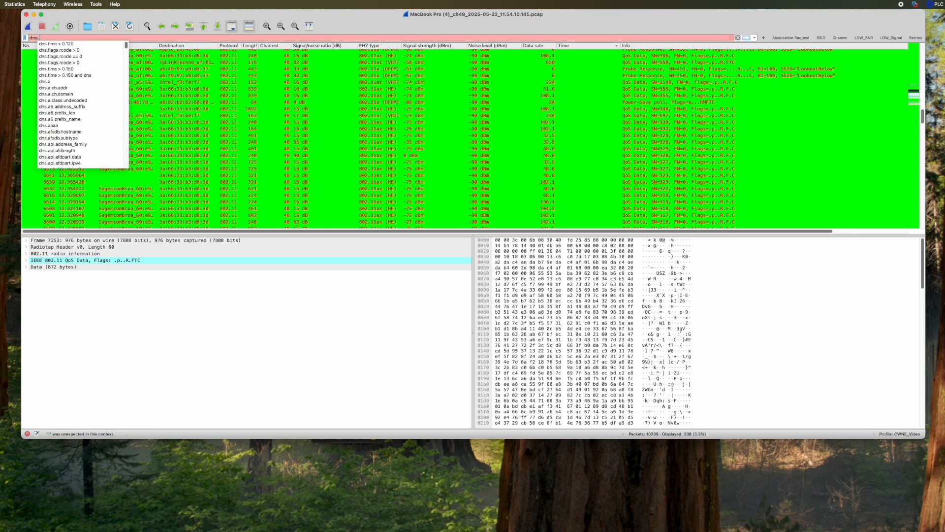
pyautogui.write('time > 0.120')
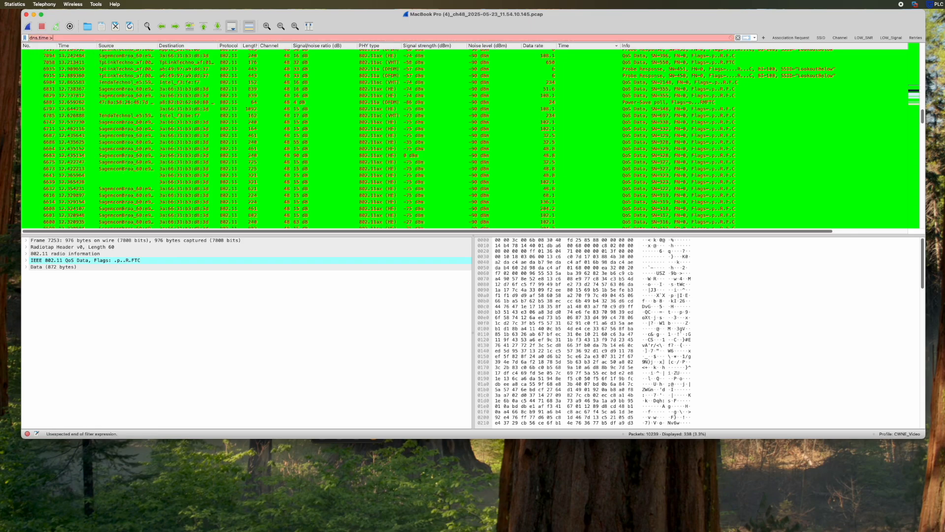
pyautogui.write(' and dns')
pyautogui.press('Return')
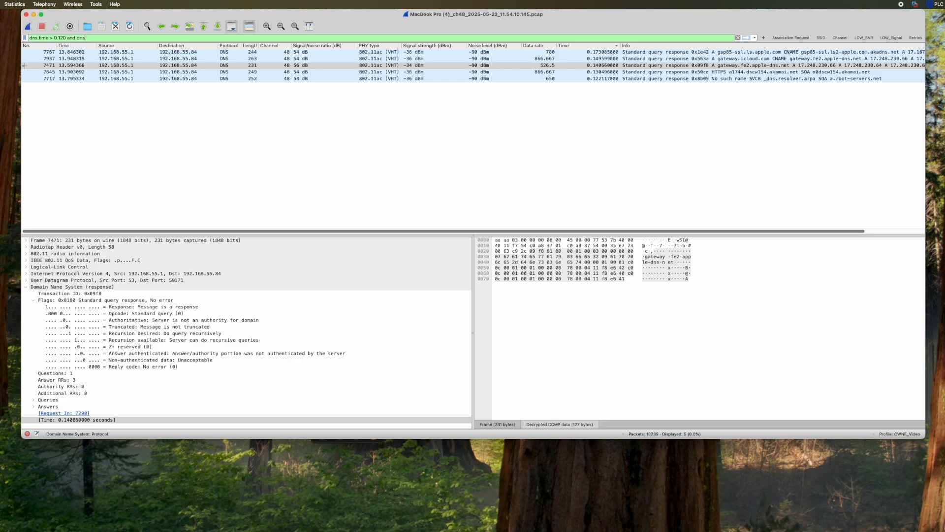
# - Add the DNS response time field (dns.time) as a packet-list column
pyautogui.click(39, 289)
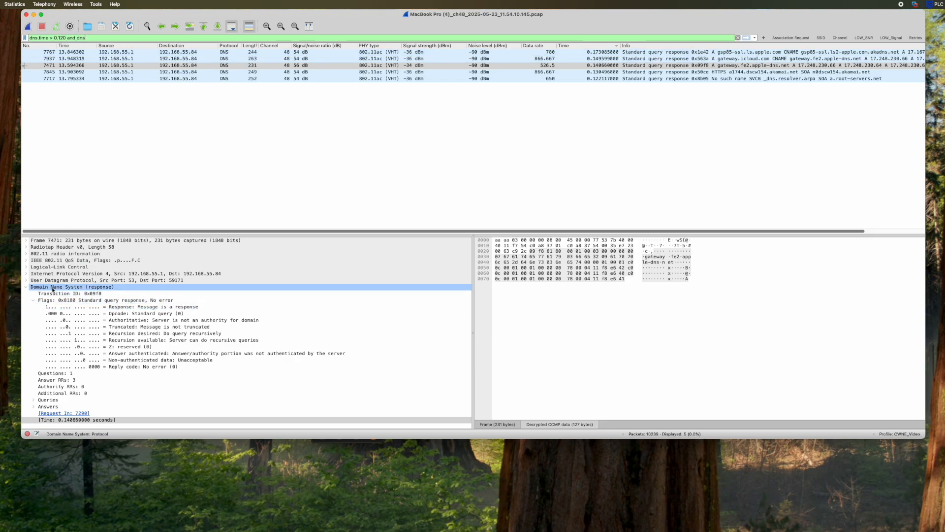
pyautogui.moveTo(52, 290); pyautogui.dragTo(59, 422)
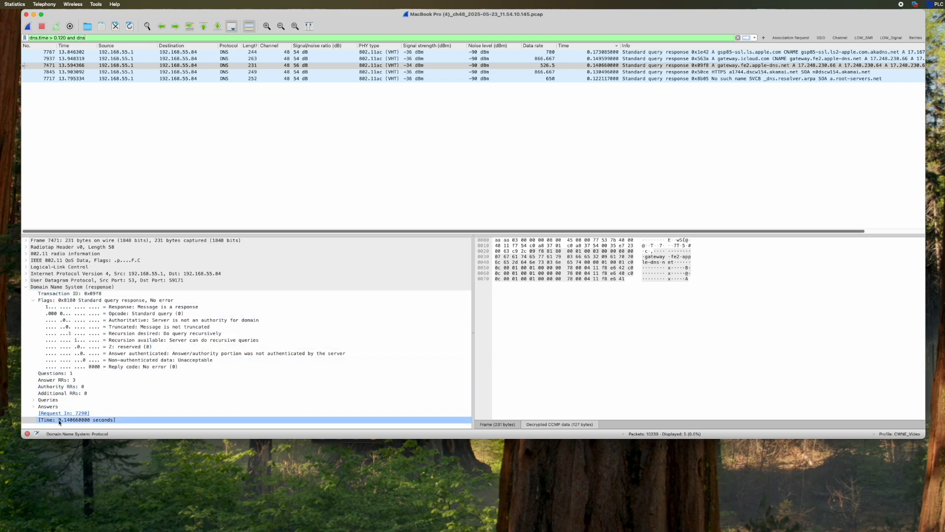
pyautogui.rightClick(59, 422)
pyautogui.click(88, 299)
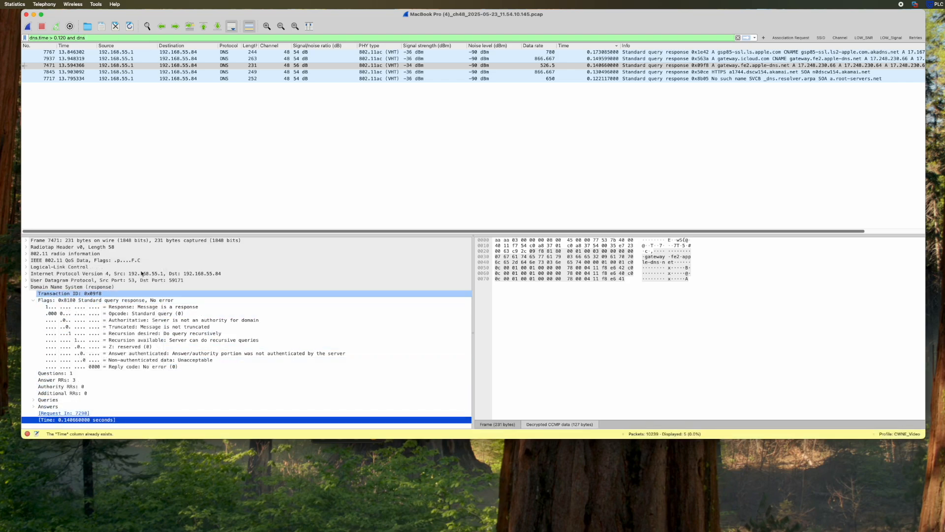
# - Retitle the new response-time column to DNS_Response_Time
pyautogui.rightClick(592, 49)
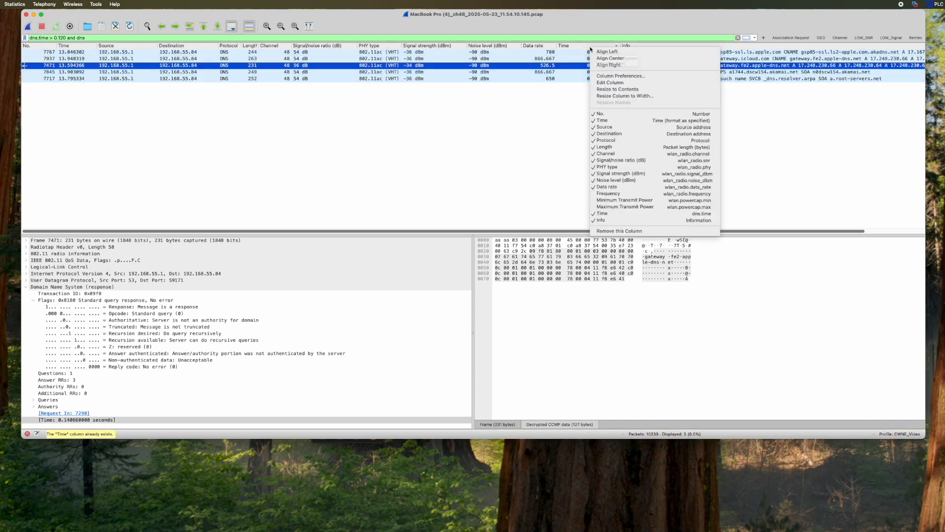
pyautogui.click(609, 83)
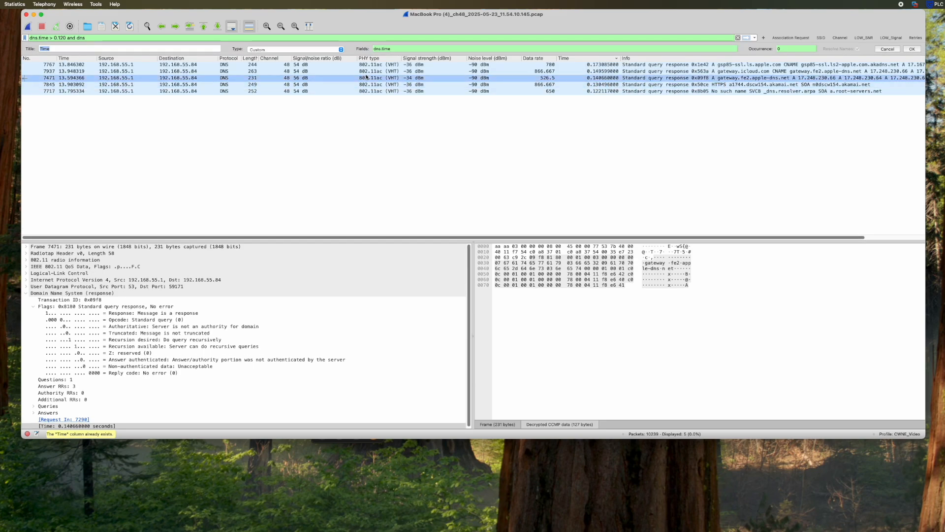
pyautogui.write('DNS_Response_')
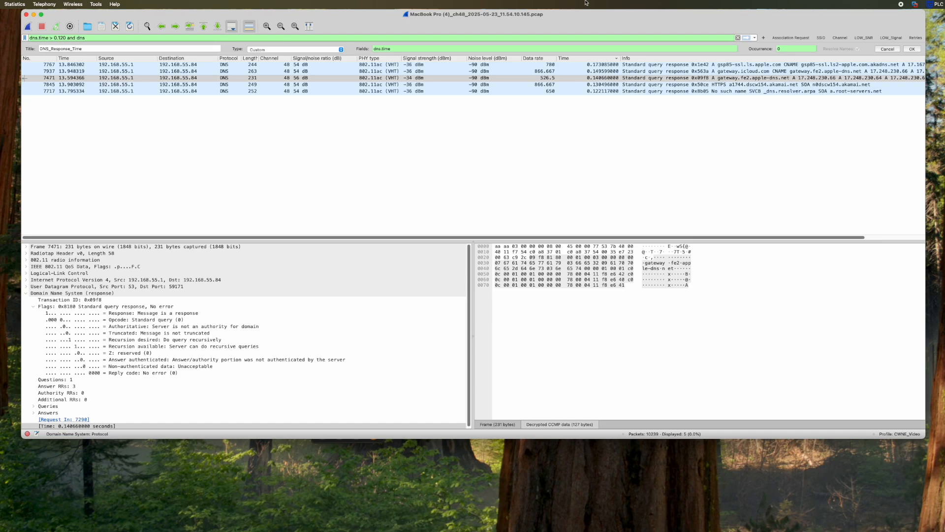
pyautogui.click(911, 50)
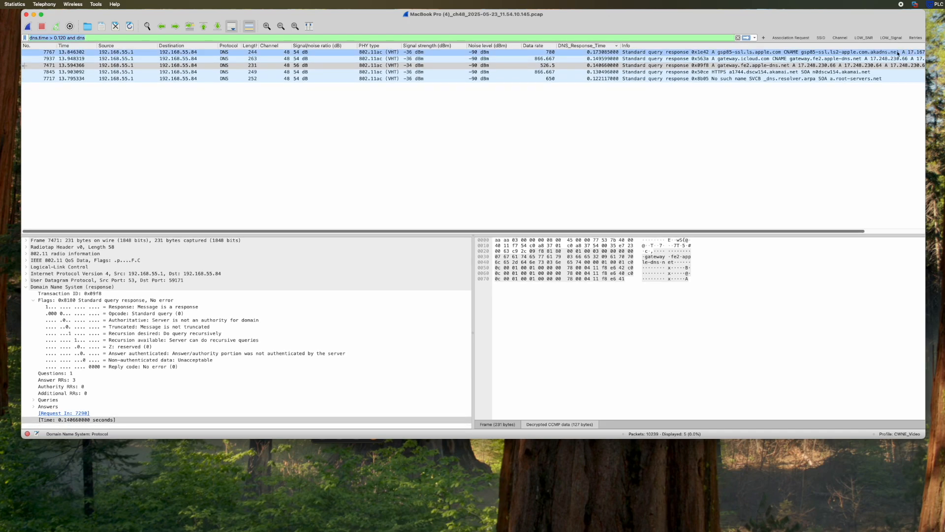
# - Save dns.time > 0.120 and dns as a filter button labelled DNS_Response_Time
pyautogui.click(764, 38)
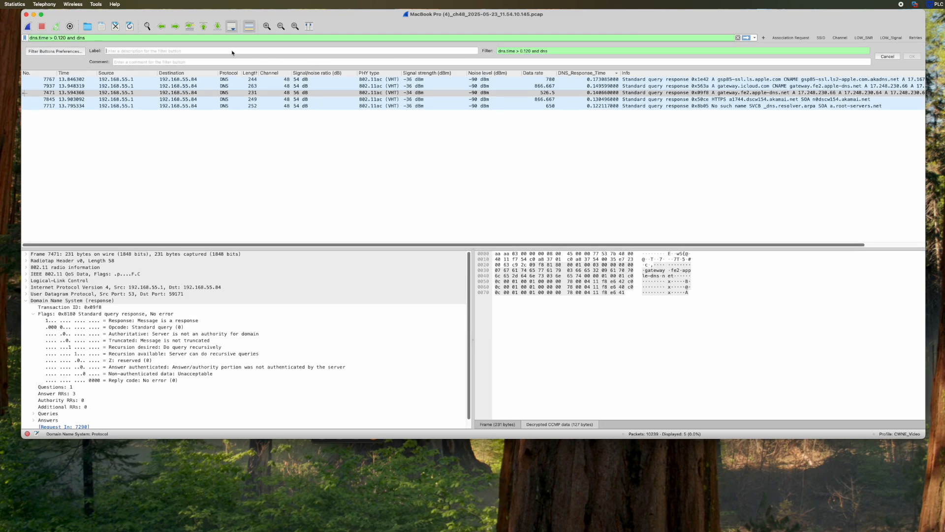
pyautogui.write('DNS_Response_Time')
pyautogui.click(914, 57)
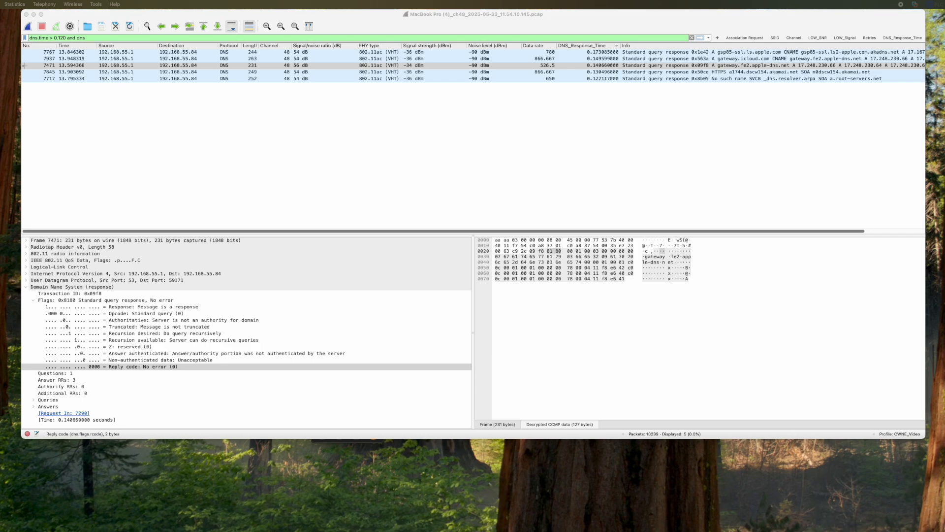
# - Filter on the DNS Reply code field, editing it to dns.flags.rcode > 0
pyautogui.rightClick(150, 369)
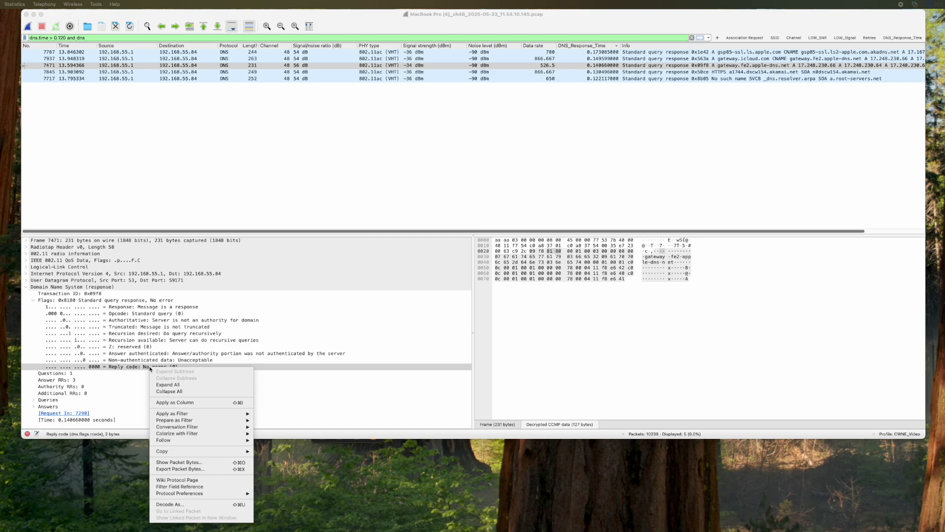
pyautogui.moveTo(177, 417)
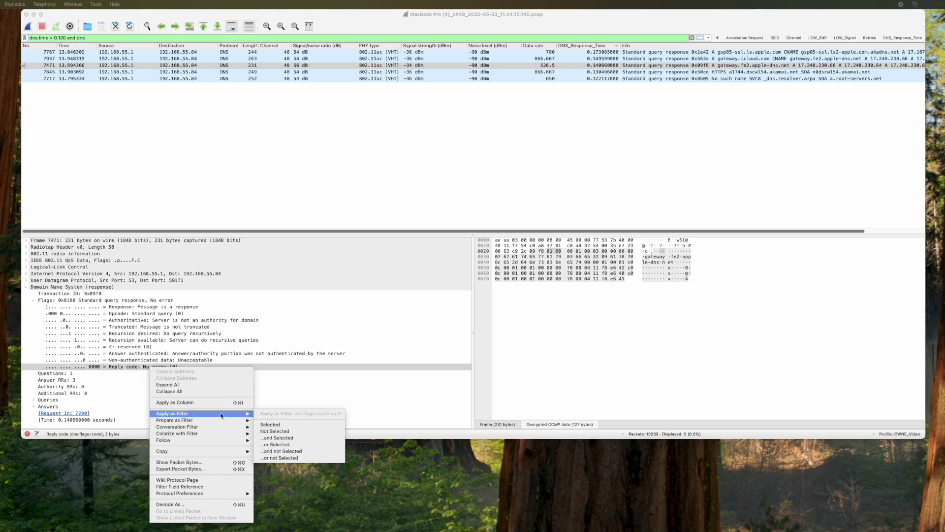
pyautogui.click(271, 425)
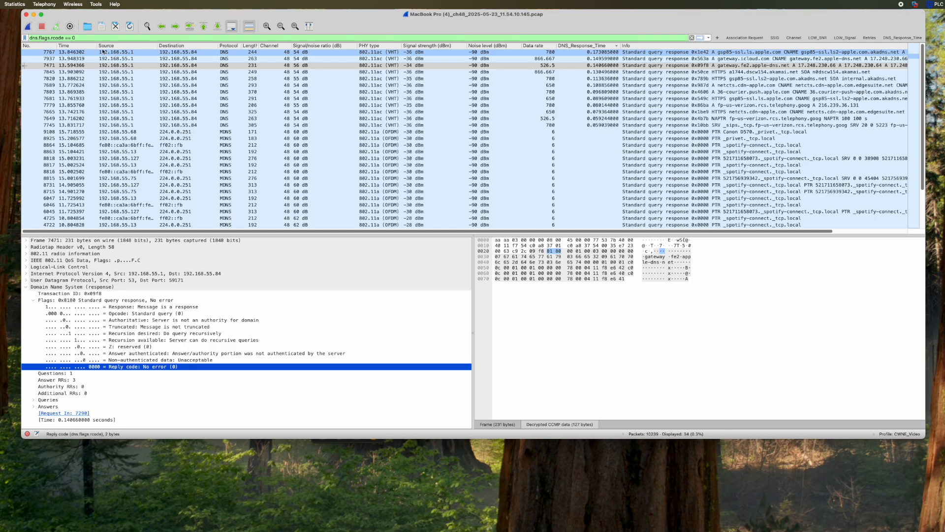
pyautogui.click(75, 38)
pyautogui.press('BackSpace')
pyautogui.press('BackSpace')
pyautogui.press('BackSpace')
pyautogui.press('BackSpace')
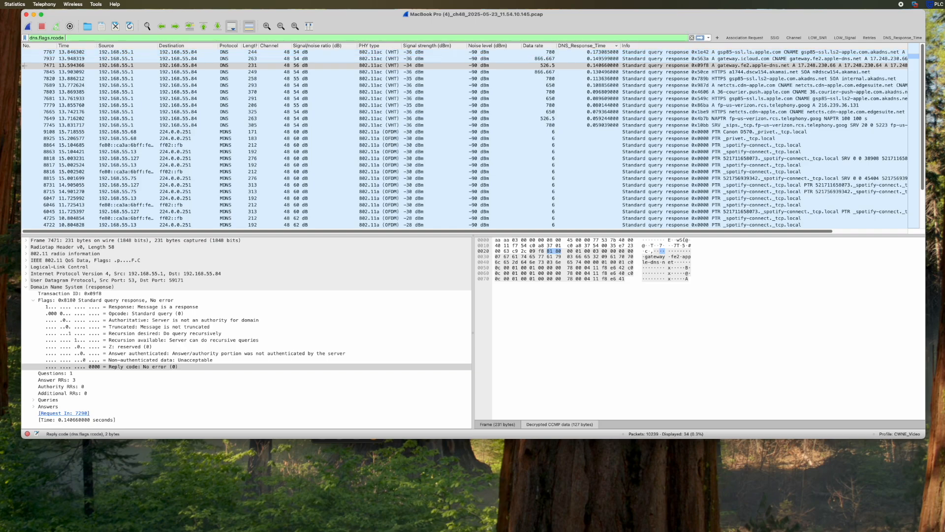
pyautogui.write('> 0')
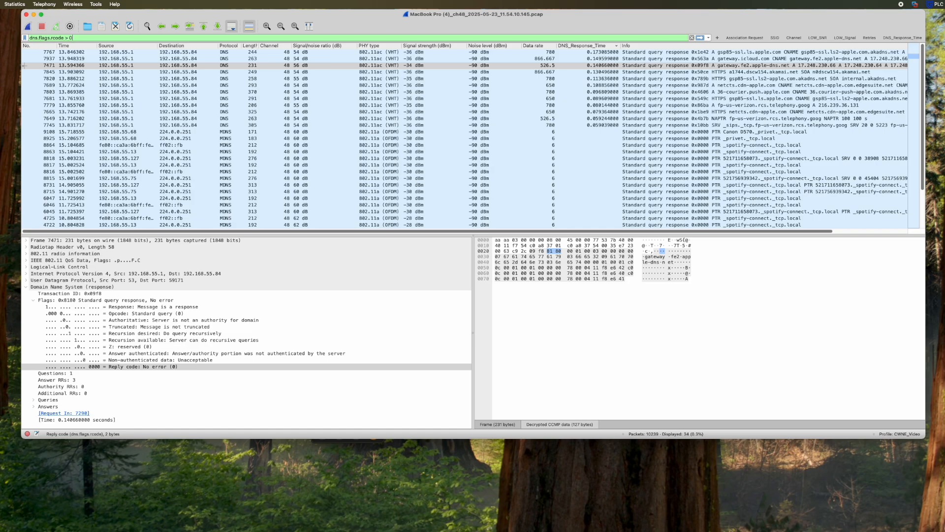
pyautogui.press('Return')
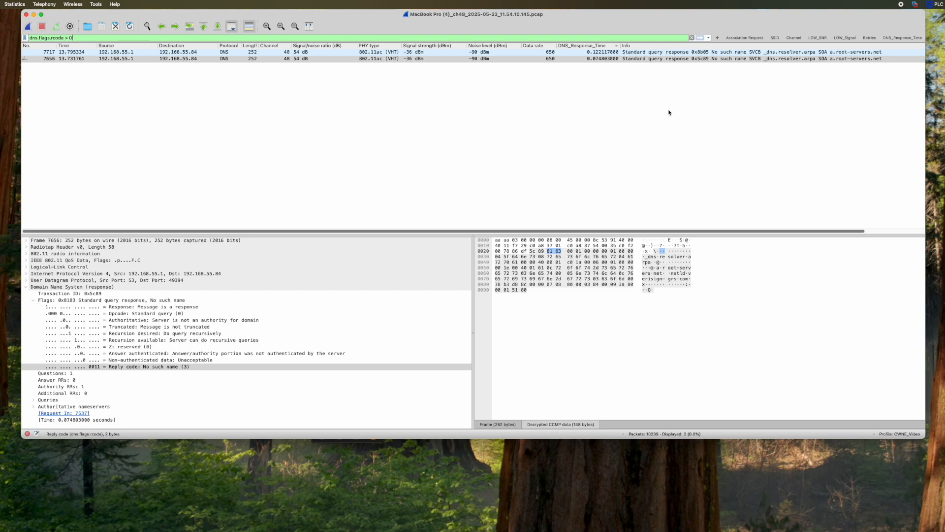
# - Save the reply-code filter as a button labelled DNS_Errors
pyautogui.click(718, 38)
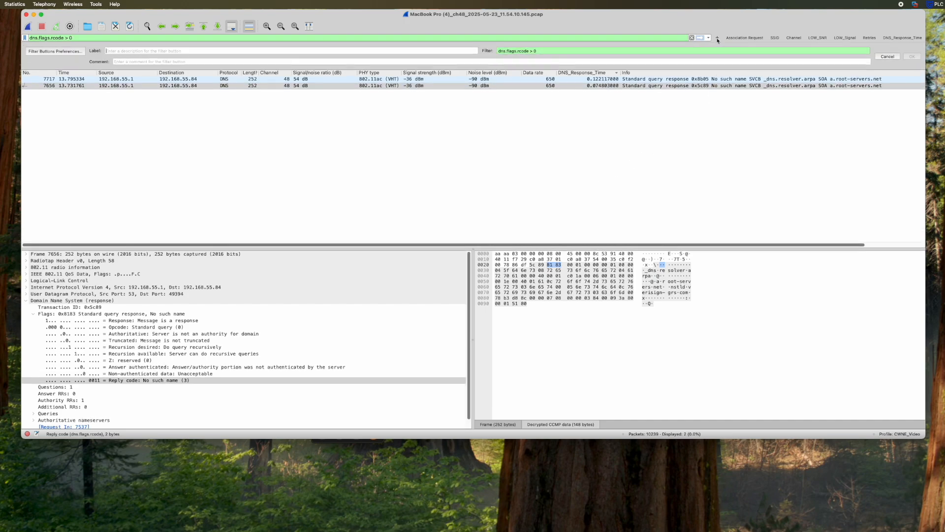
pyautogui.write('DNS_Errors')
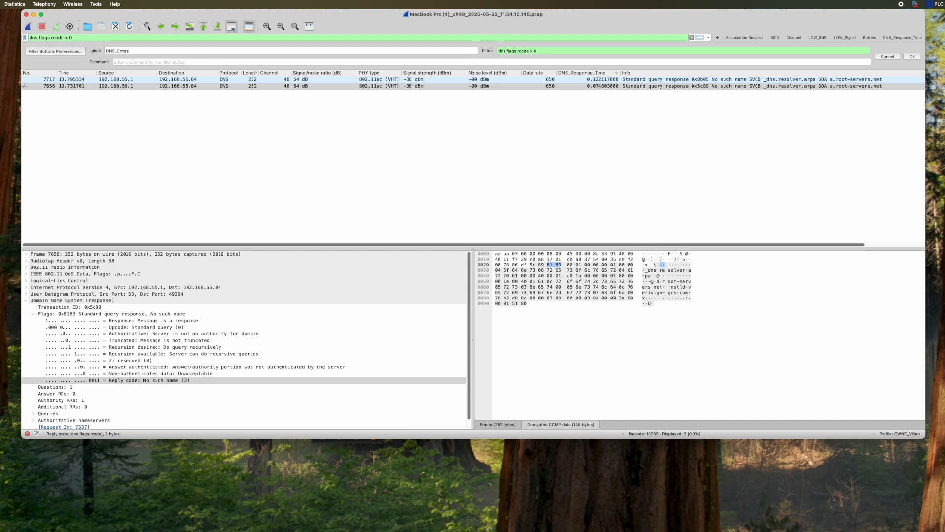
pyautogui.click(911, 56)
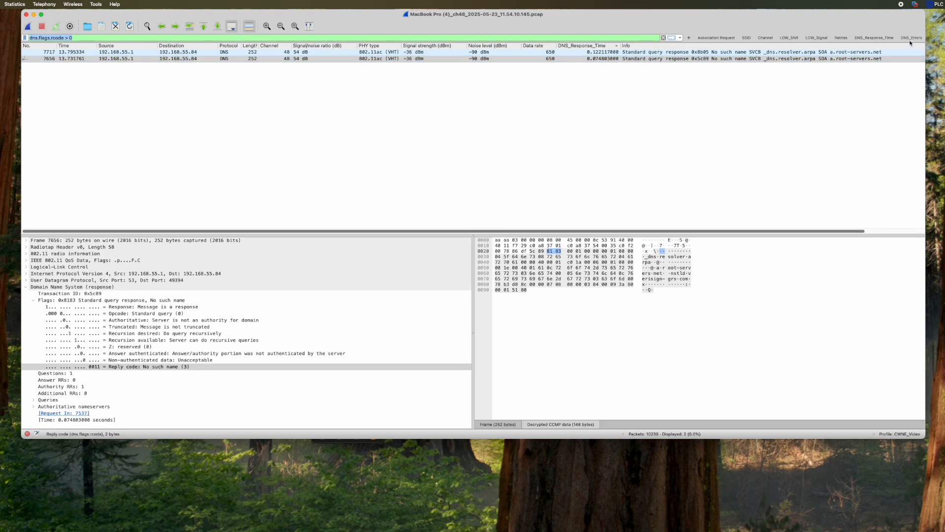
pyautogui.click(866, 39)
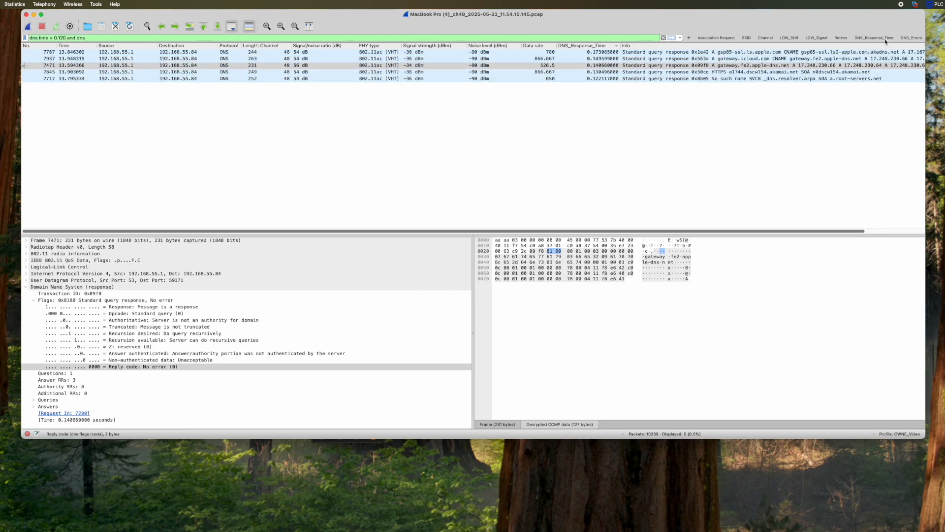
pyautogui.click(908, 39)
pyautogui.click(596, 58)
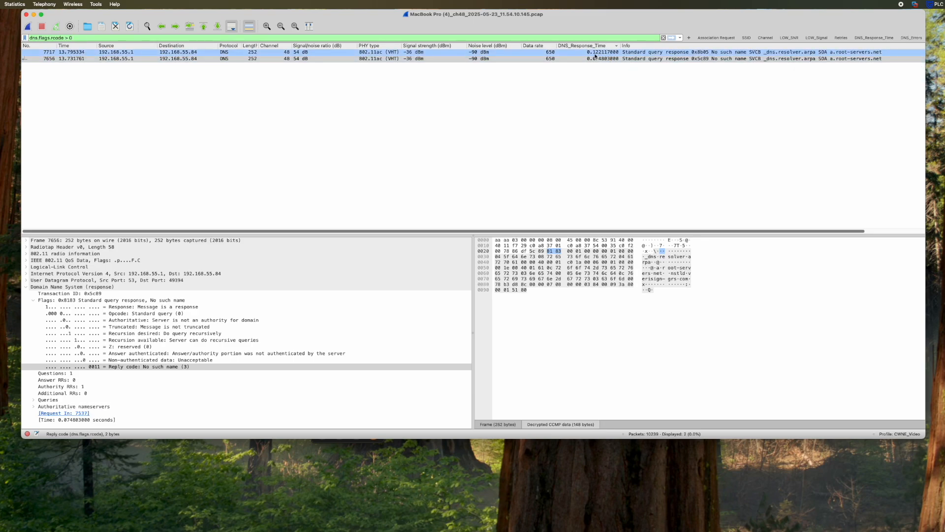